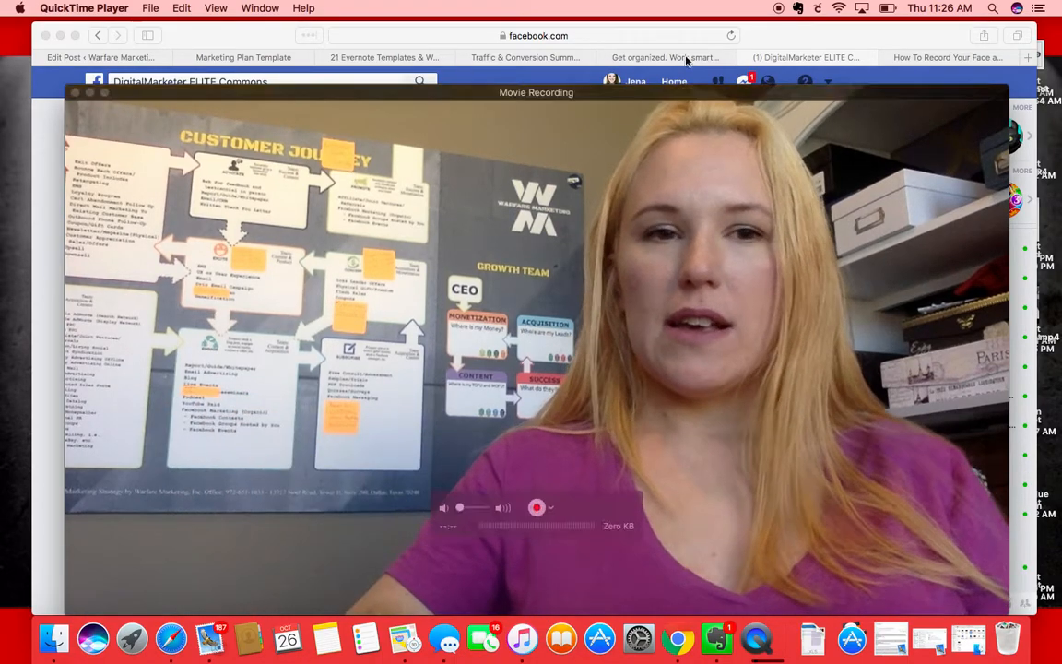
# - Shrink the Movie Recording window and tuck it into the lower corner of the browser window beside the group feed
pyautogui.moveTo(696, 86); pyautogui.dragTo(329, 399)
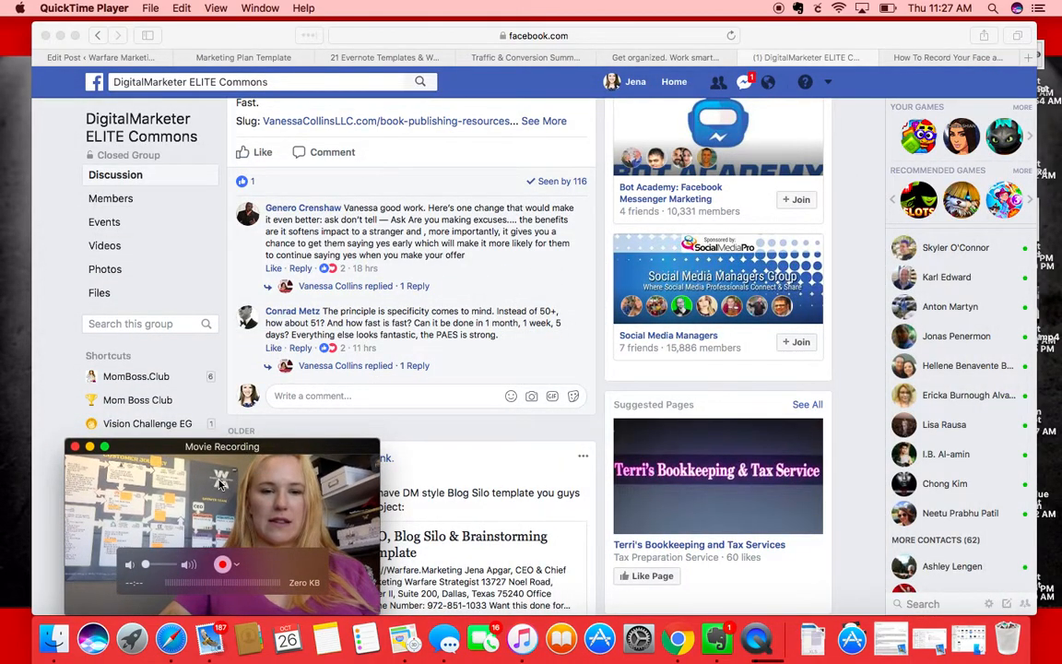
pyautogui.moveTo(240, 446); pyautogui.dragTo(208, 446)
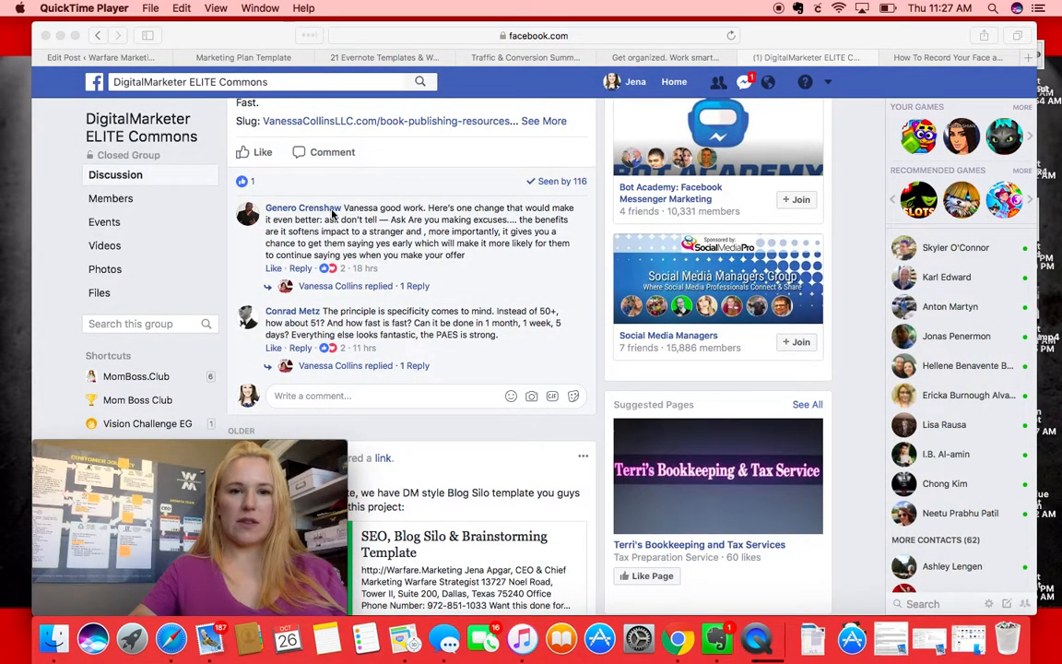
# - Open the SEO, Blog Silo & Brainstorming Template link shared in the DigitalMarketer ELITE Commons group
pyautogui.scroll(5, 334, 212)
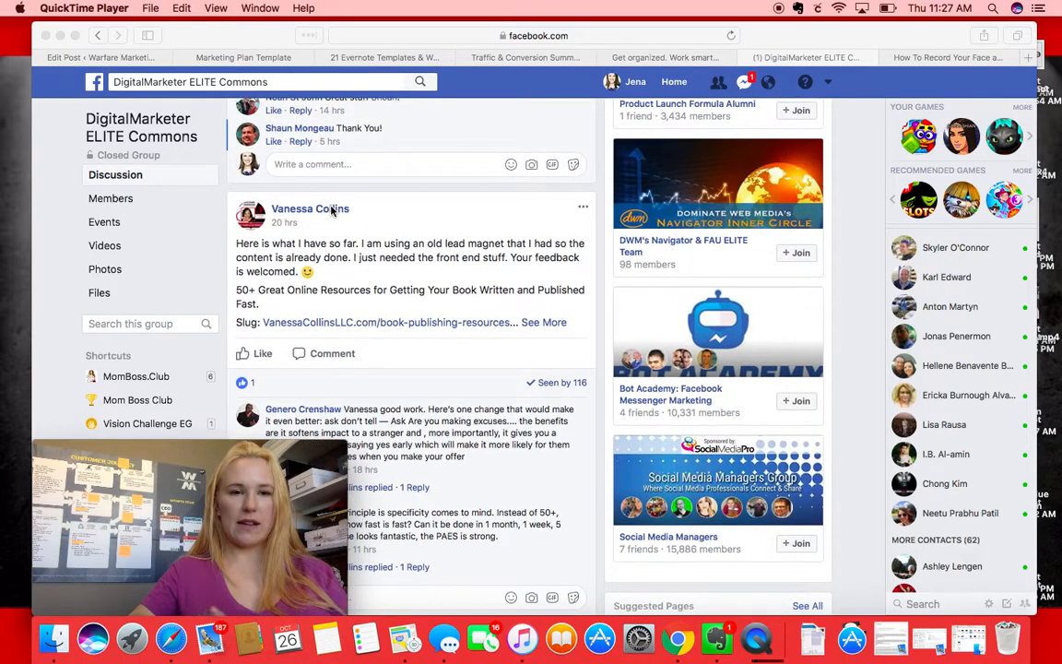
pyautogui.scroll(10, 332, 210)
pyautogui.scroll(-11, 332, 211)
pyautogui.scroll(2, 332, 211)
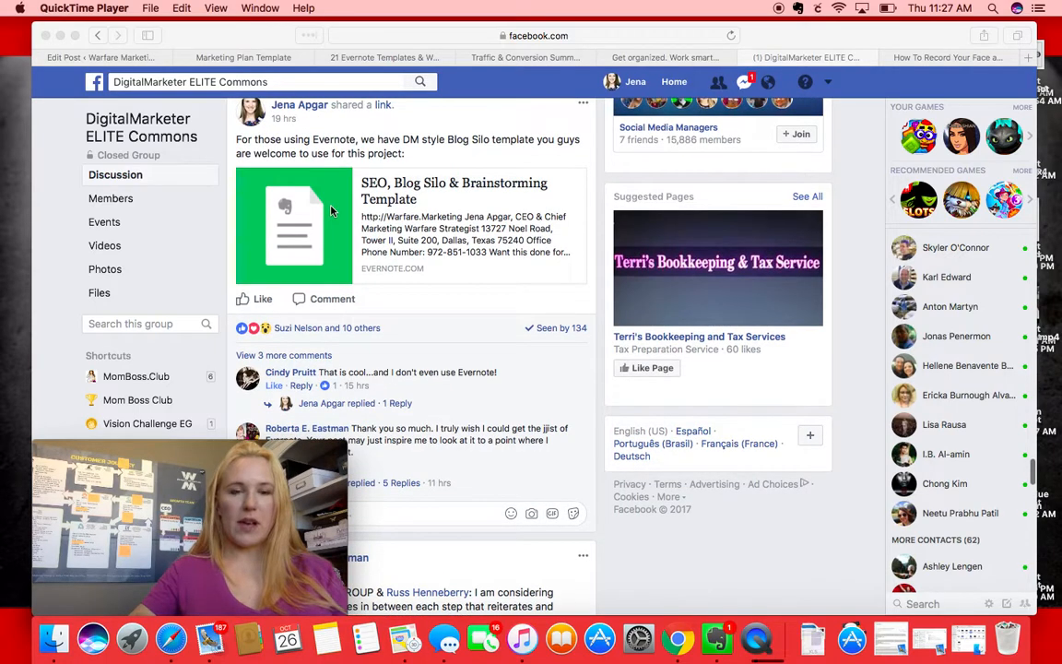
pyautogui.scroll(1, 333, 212)
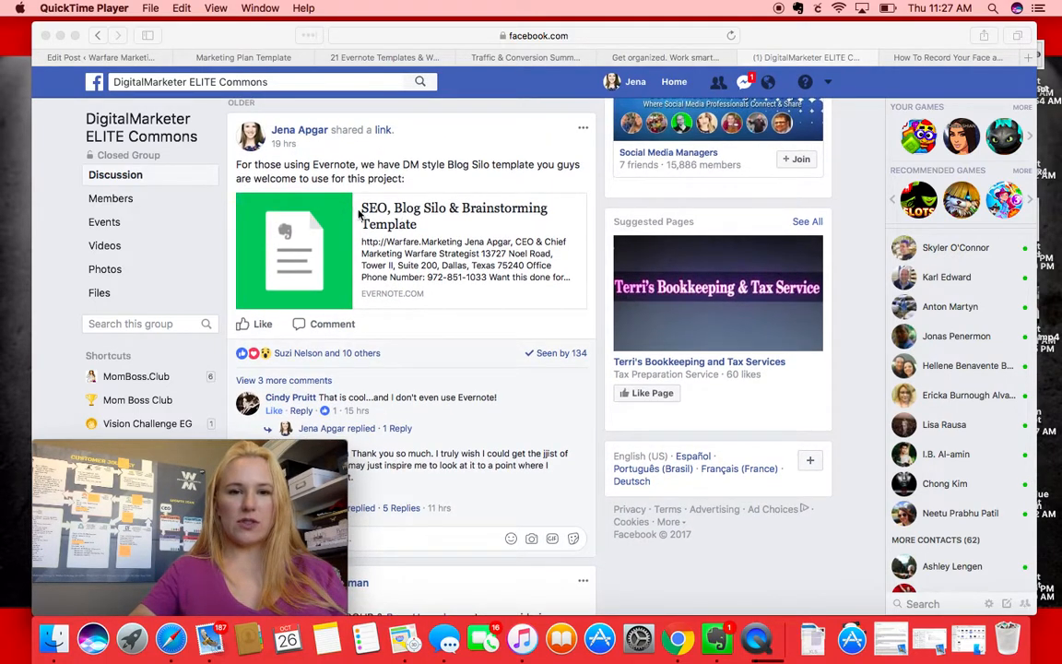
pyautogui.click(360, 214)
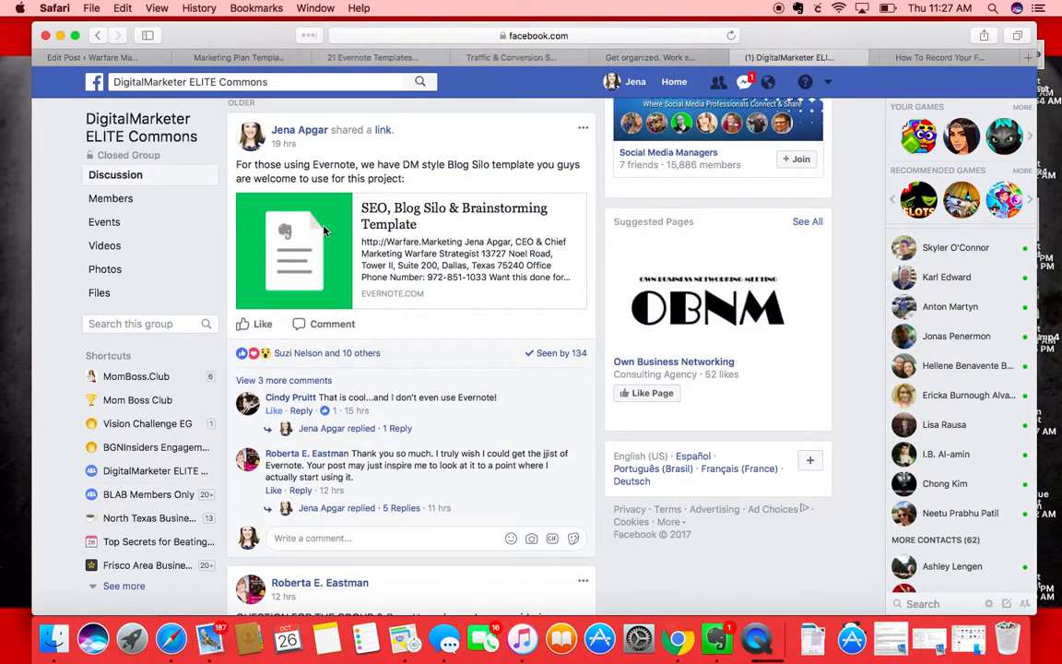
pyautogui.click(323, 230)
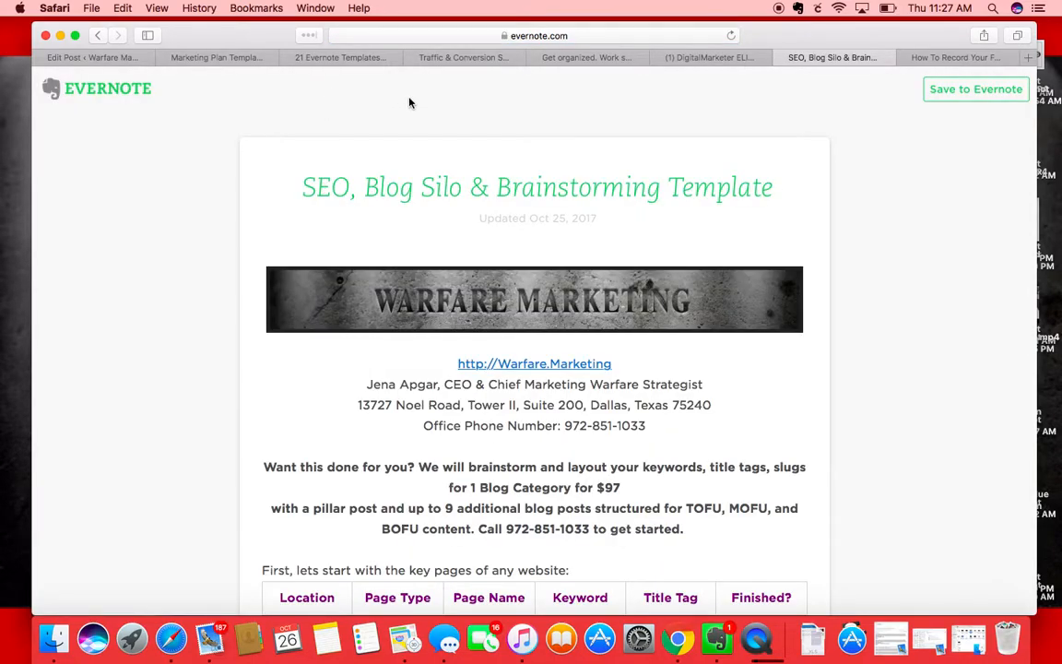
# - Narrow the browser window showing the template and move the Movie Recording window into the freed desktop space beside it
pyautogui.scroll(-2, 486, 148)
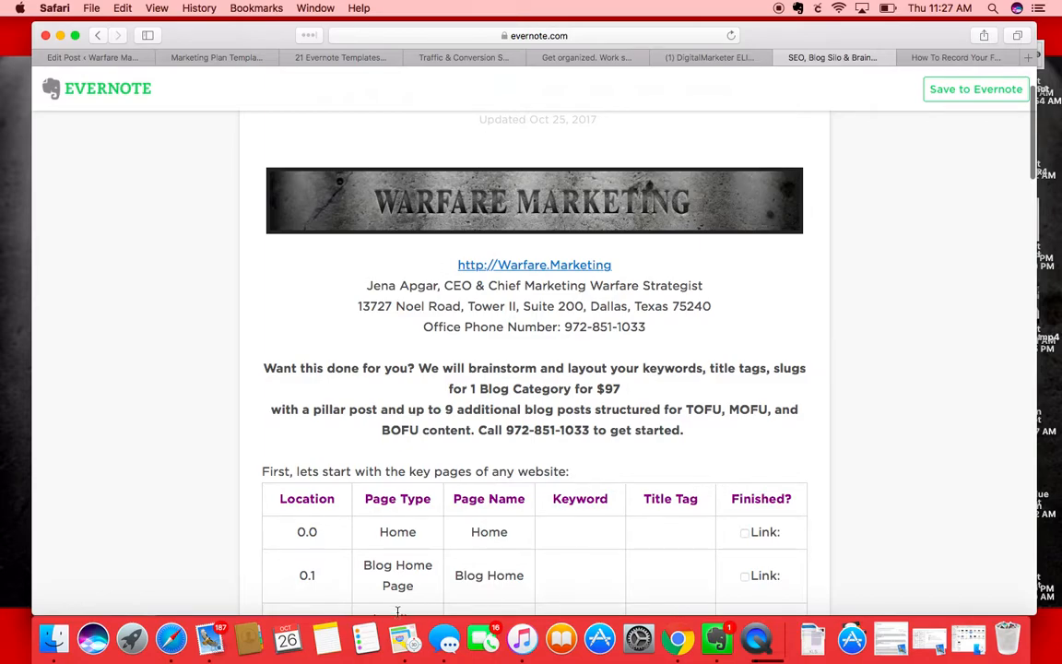
pyautogui.scroll(2, 428, 348)
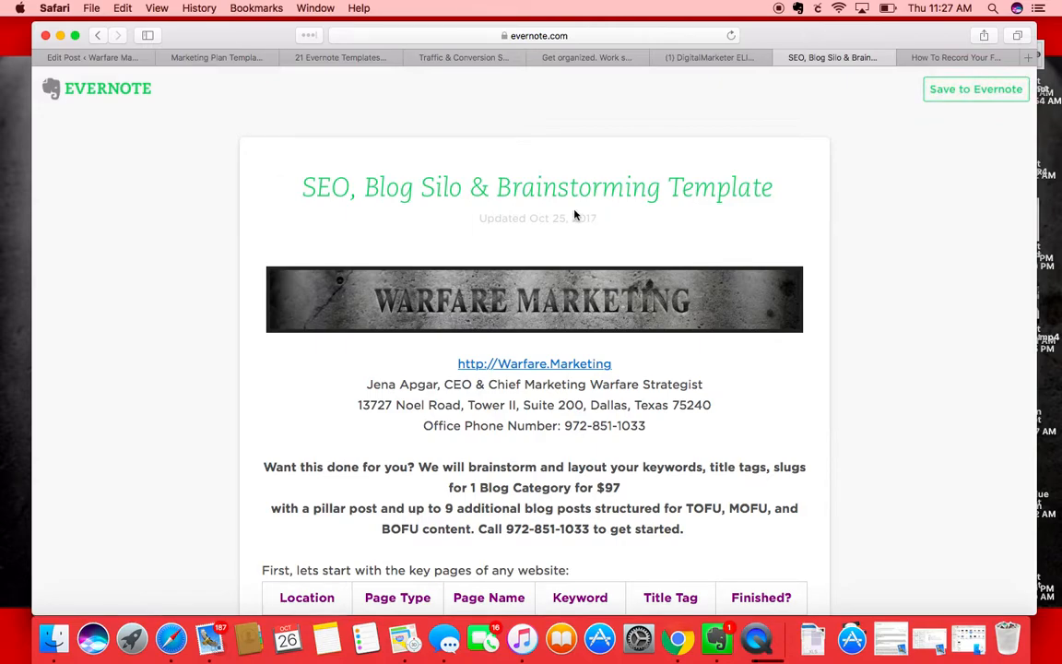
pyautogui.moveTo(31, 612); pyautogui.dragTo(279, 623)
pyautogui.moveTo(167, 509); pyautogui.dragTo(141, 434)
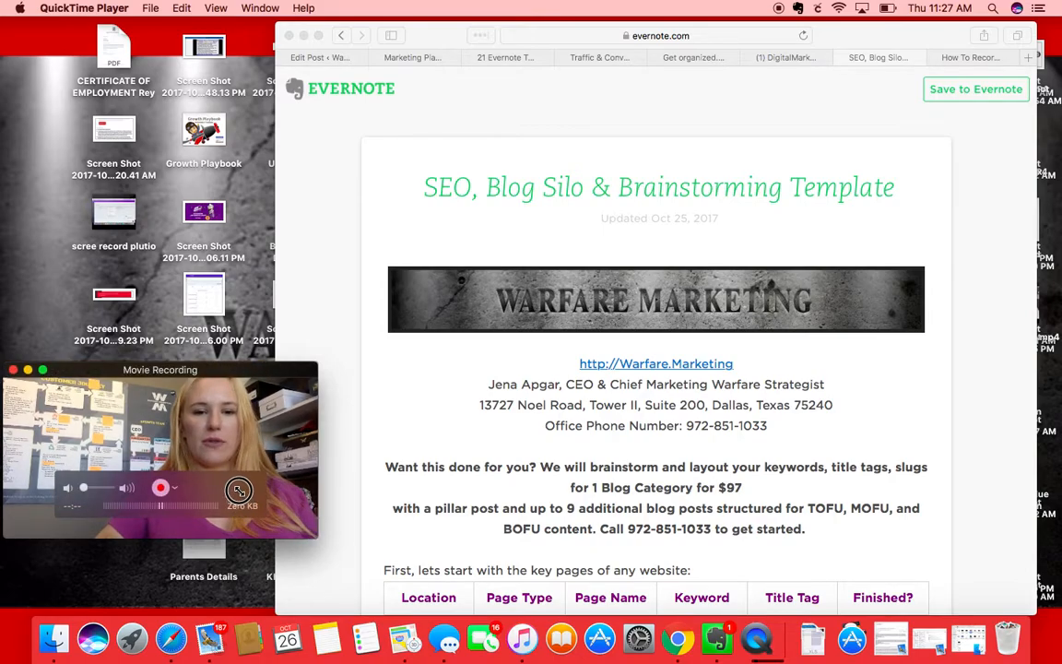
pyautogui.moveTo(171, 371); pyautogui.dragTo(115, 155)
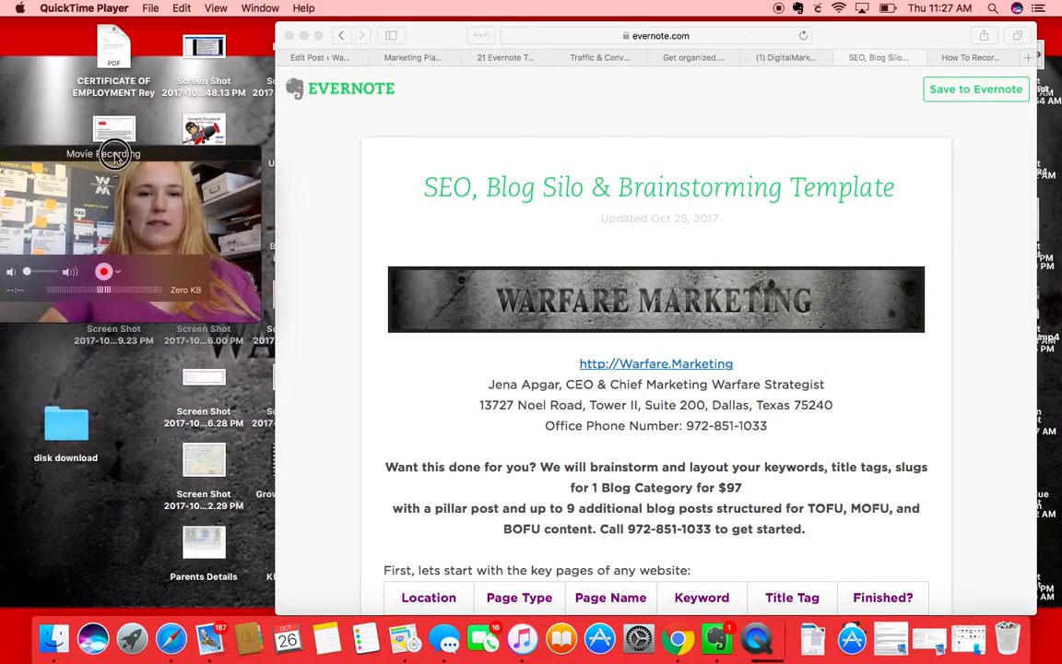
# - Try saving the shared template to Evernote, and close its browser page at the account creation form
pyautogui.click(959, 96)
pyautogui.click(959, 96)
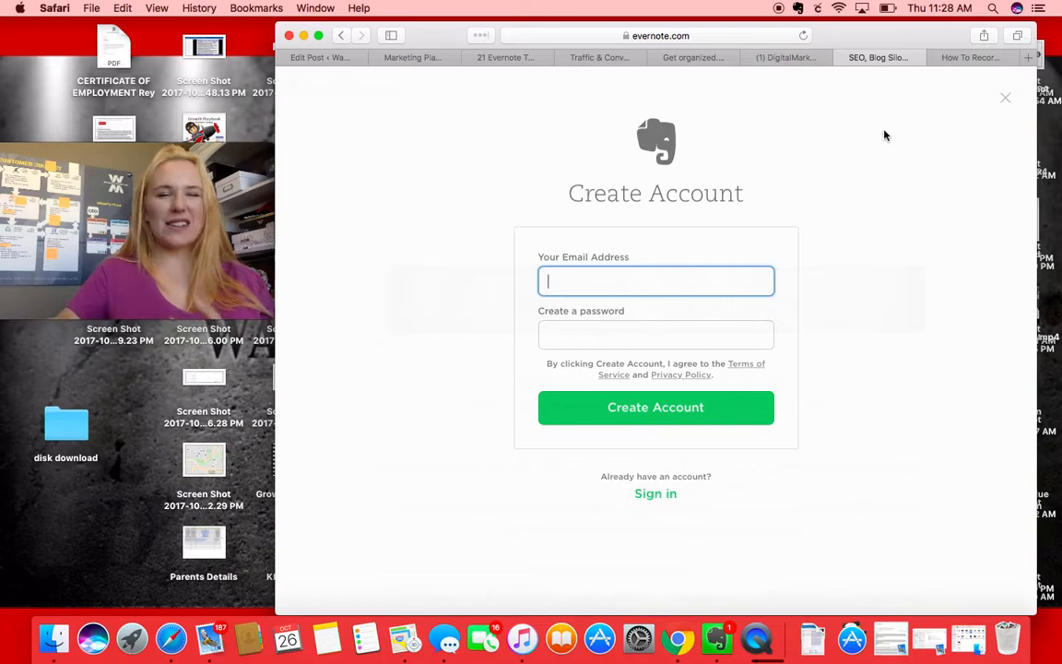
pyautogui.click(838, 61)
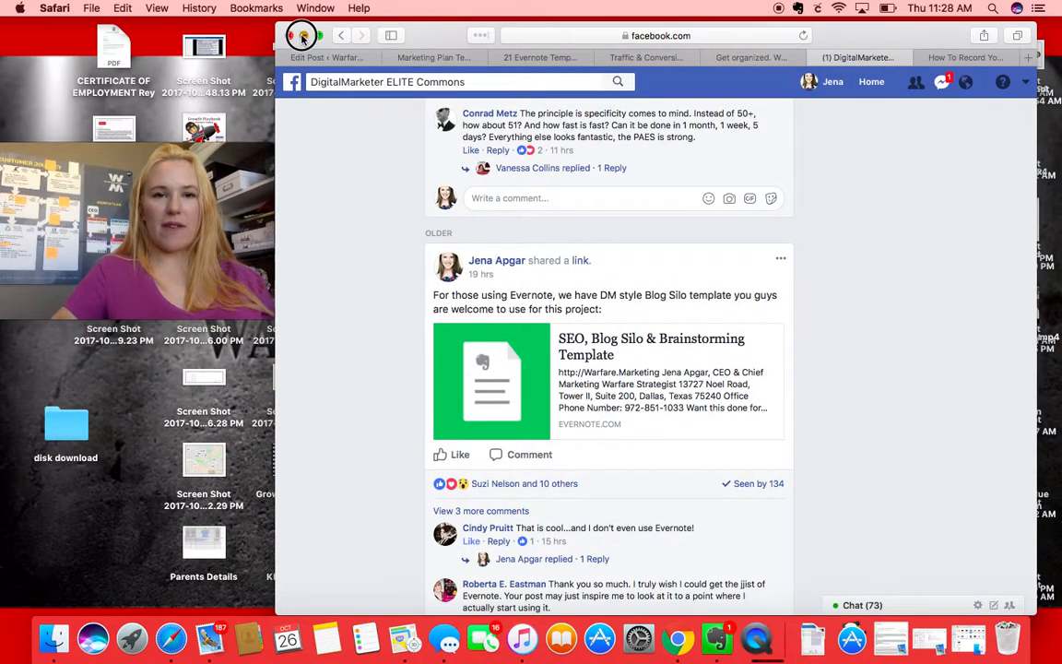
# - Minimize the browser, switch to the Evernote desktop app and show the list of notebooks
pyautogui.click(303, 36)
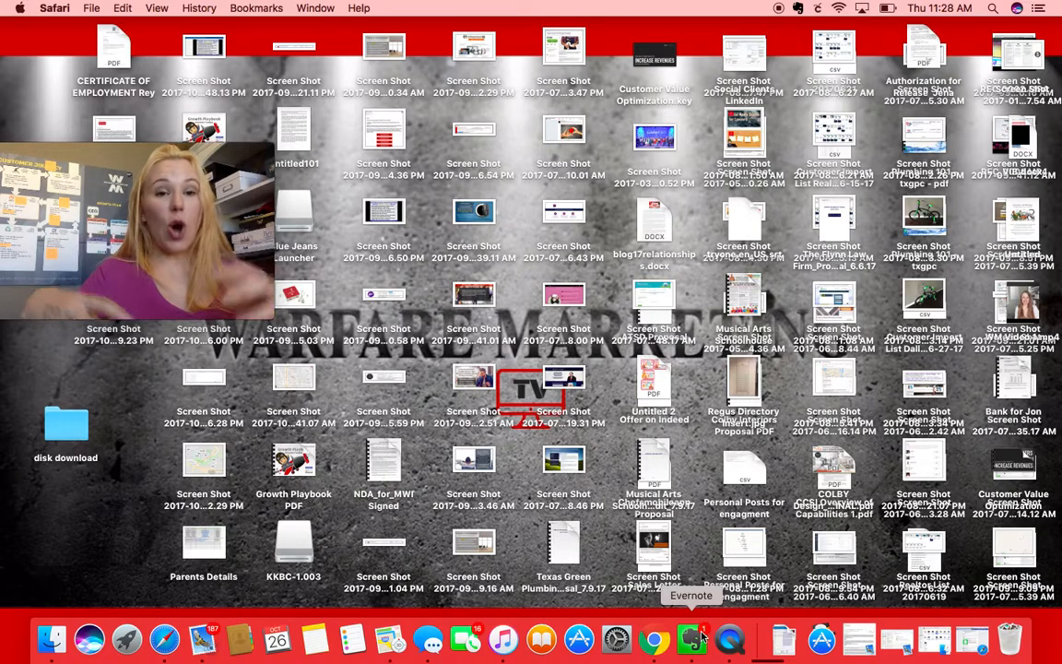
pyautogui.click(701, 636)
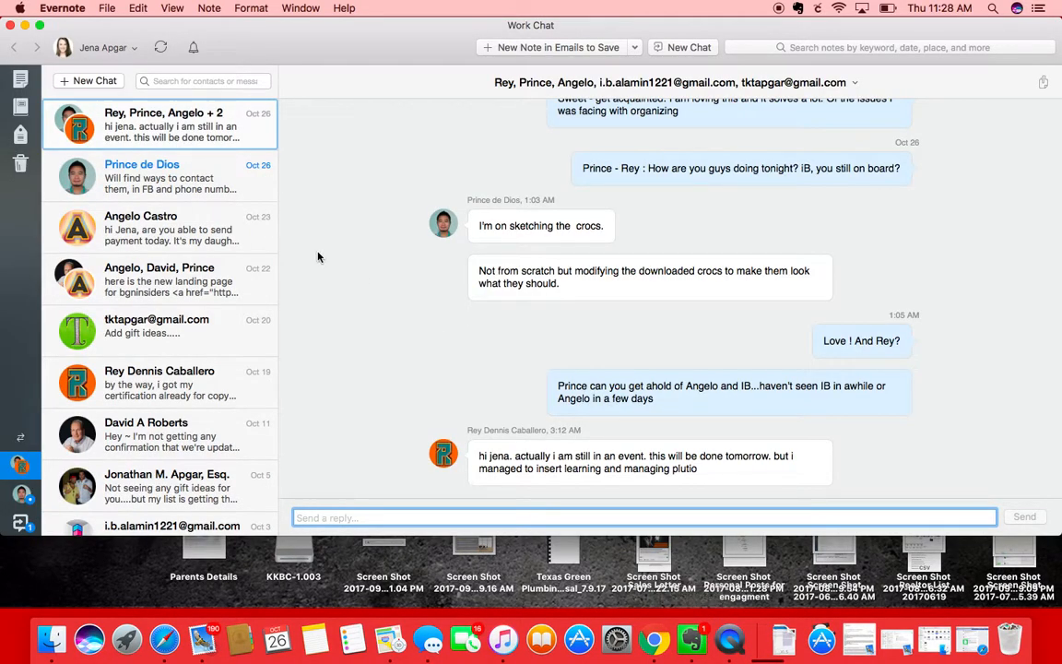
pyautogui.click(22, 109)
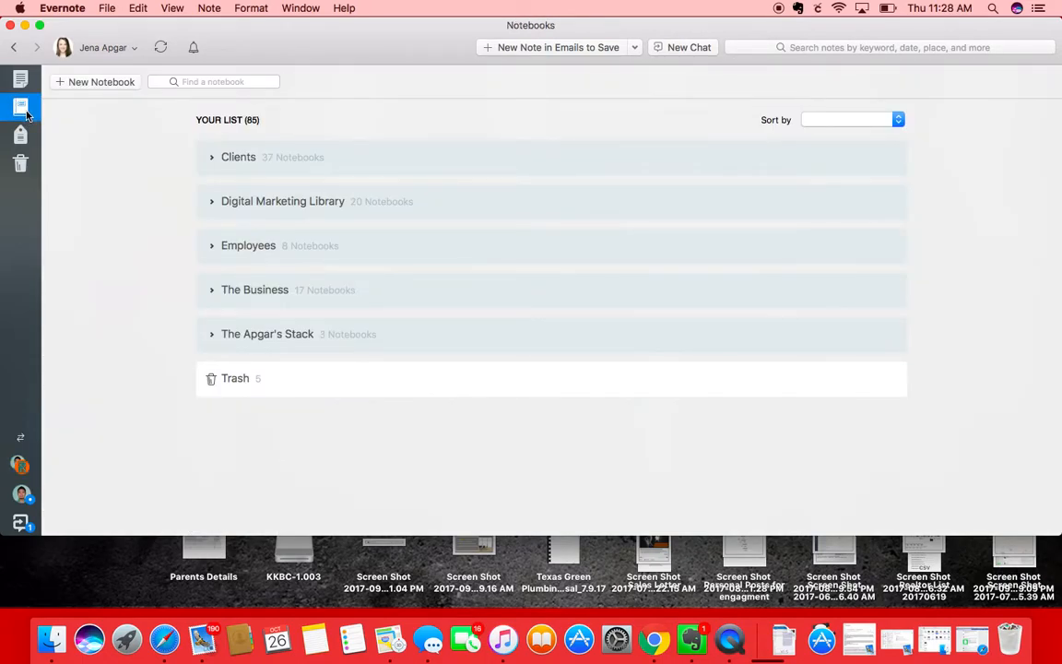
# - Search all notes for "blog silo" and duplicate the SEO, Blog Silo & Brainstorming Template note
pyautogui.click(761, 48)
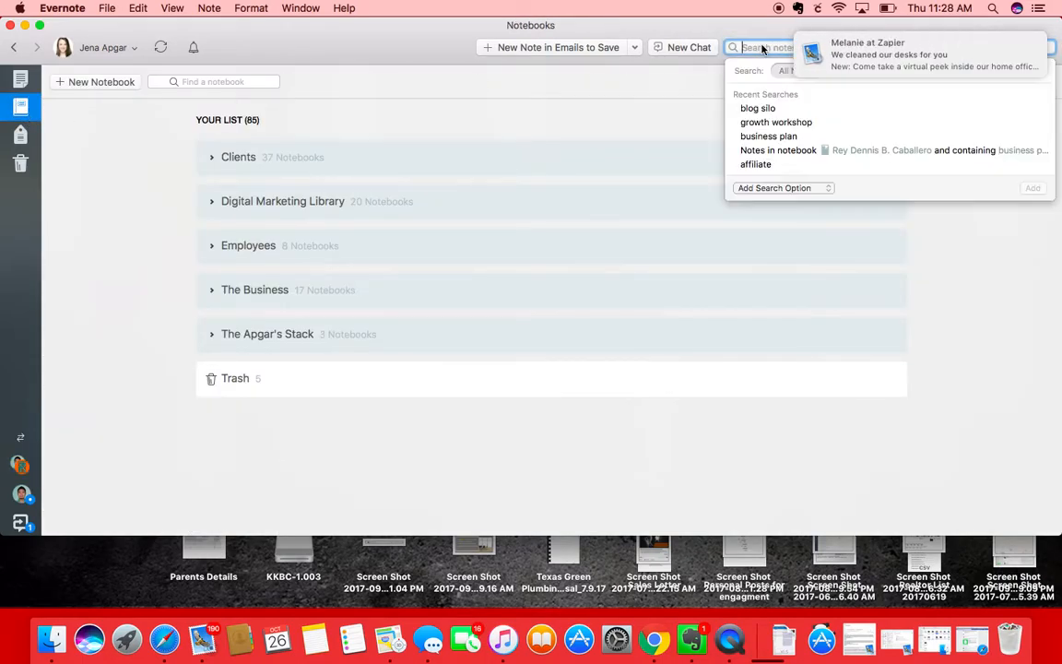
pyautogui.write('blog')
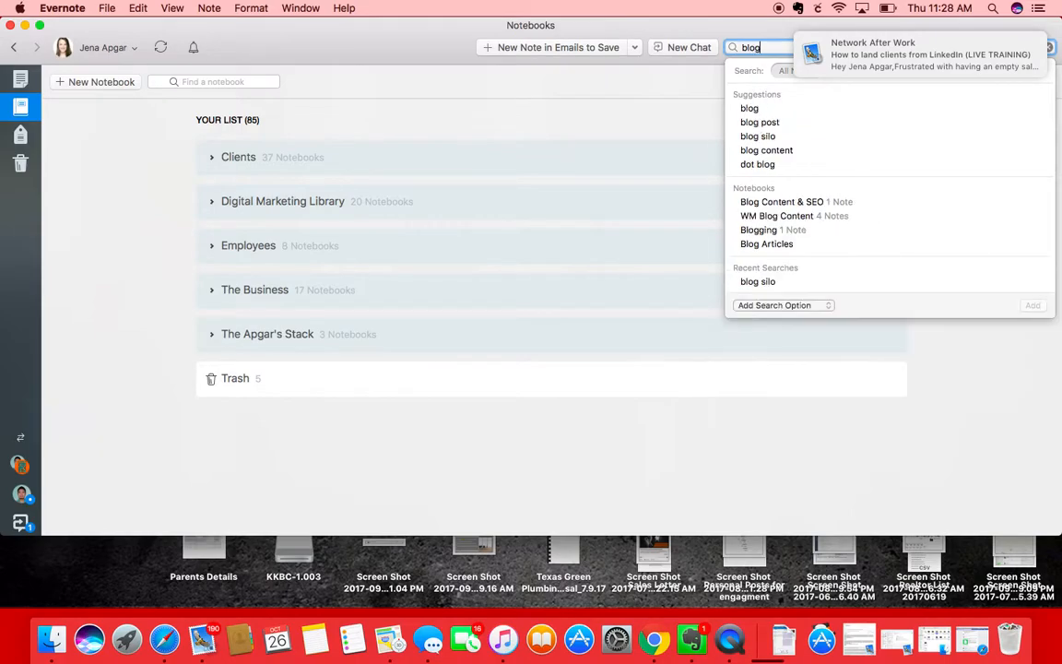
pyautogui.write(' silo')
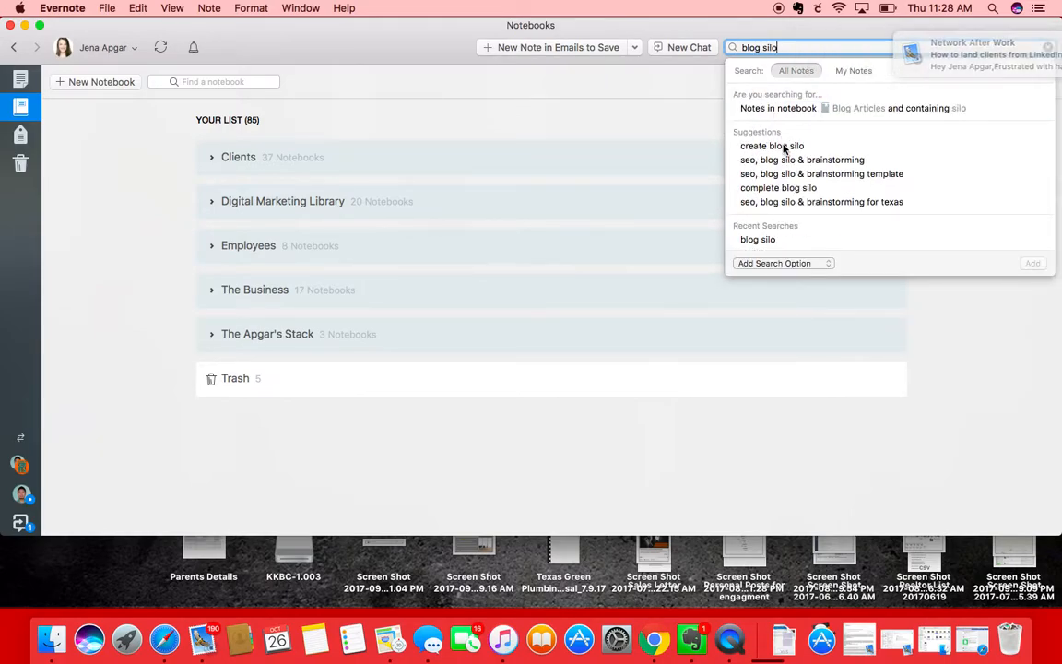
pyautogui.press('Return')
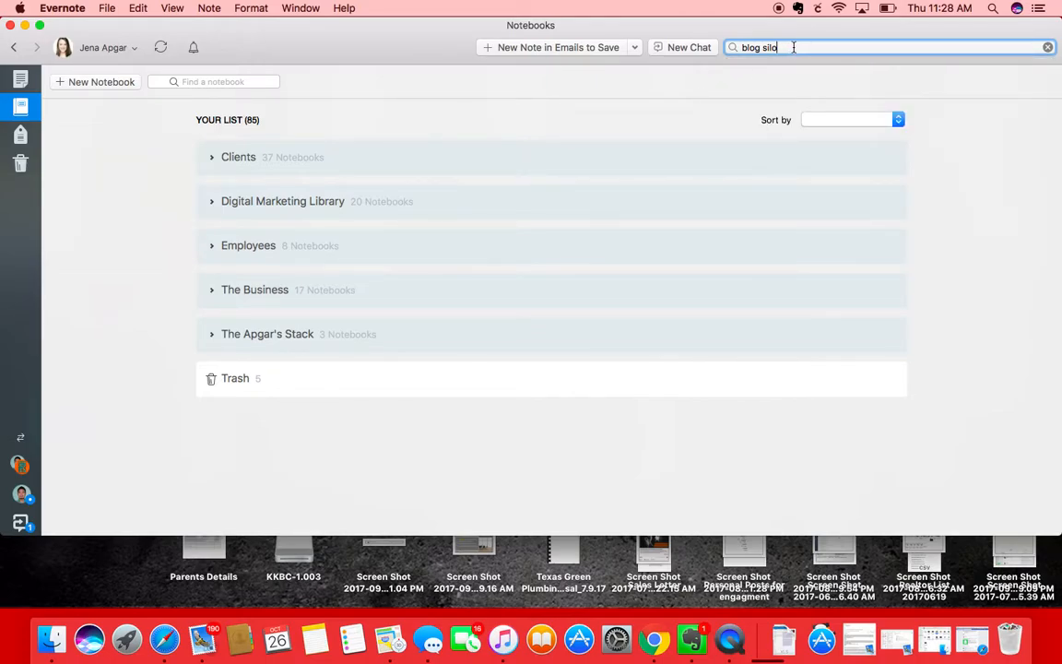
pyautogui.press('Return')
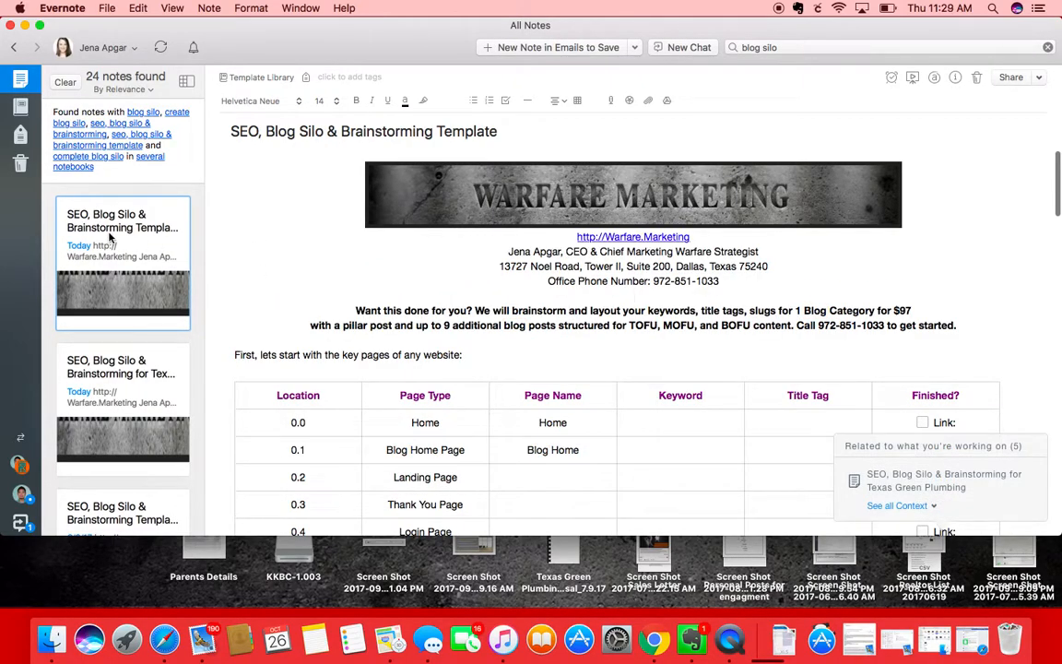
pyautogui.rightClick(109, 237)
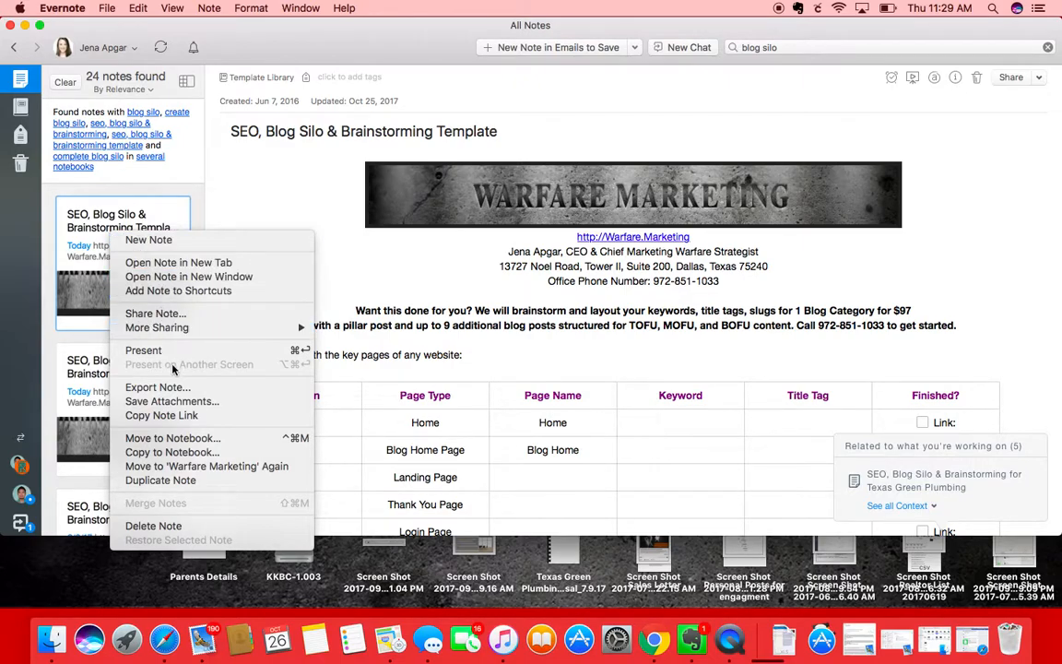
pyautogui.click(162, 481)
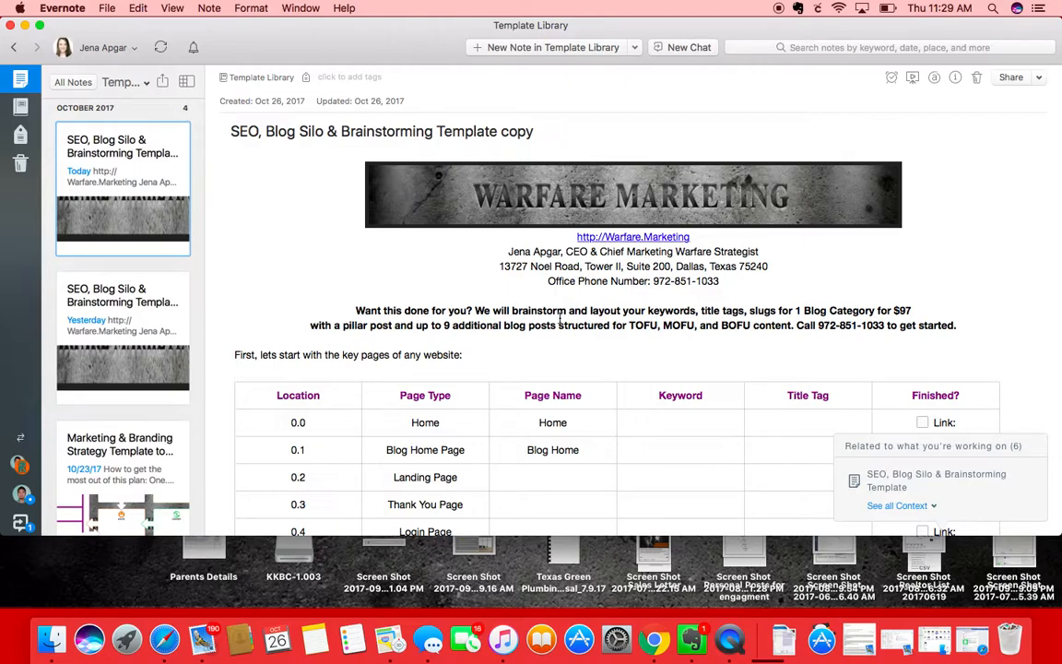
# - Look at the row and column insertion options for the Login Page row in the key pages table, and dismiss them
pyautogui.scroll(-5, 560, 318)
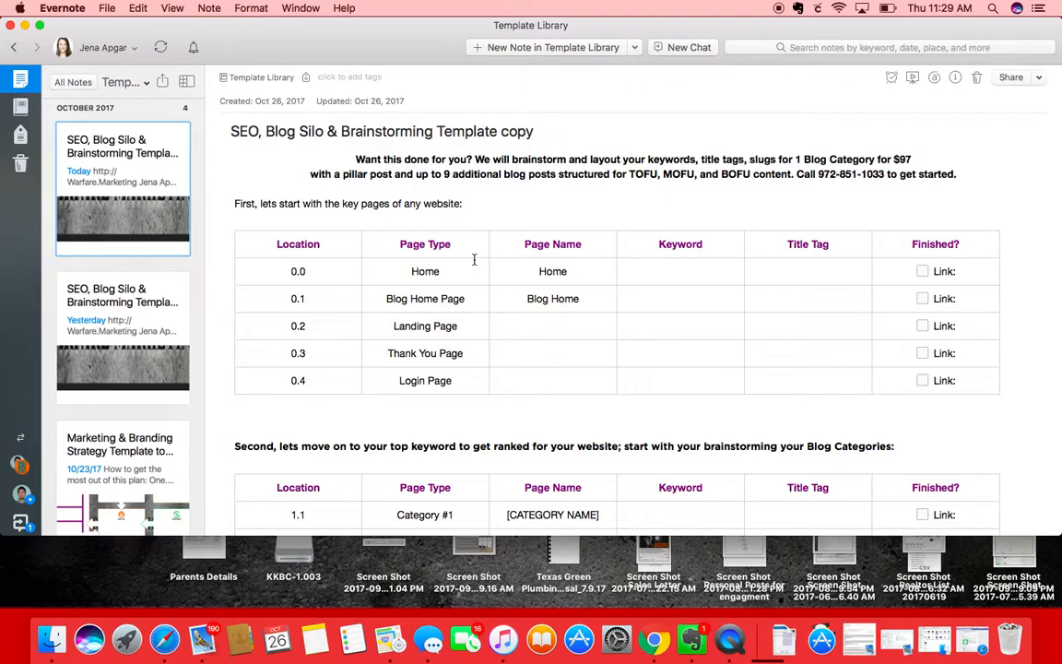
pyautogui.scroll(-2, 388, 277)
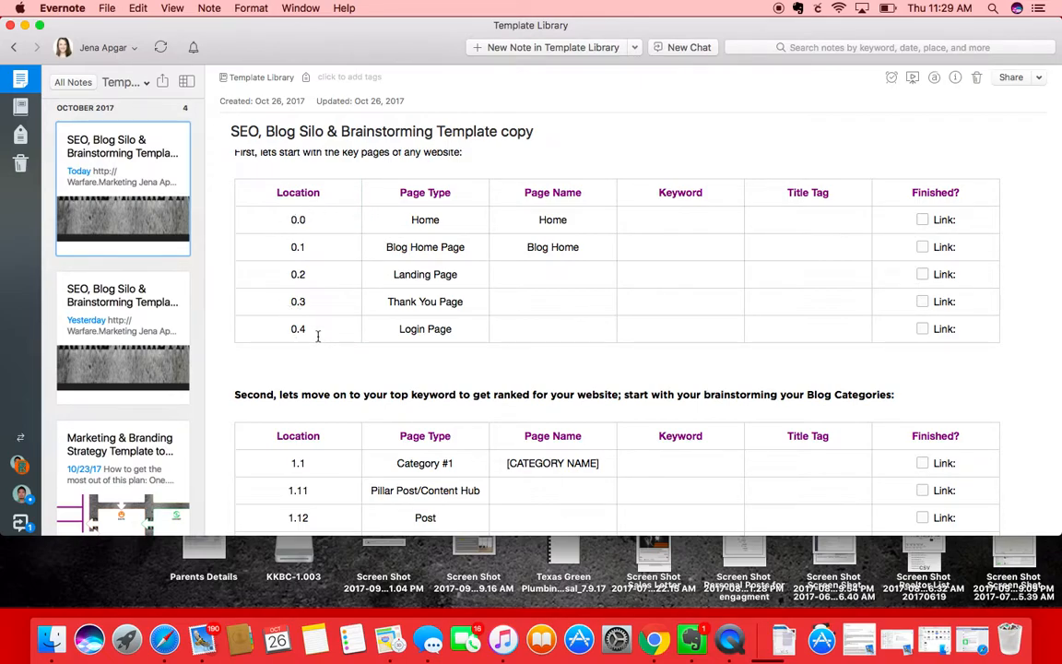
pyautogui.click(456, 326)
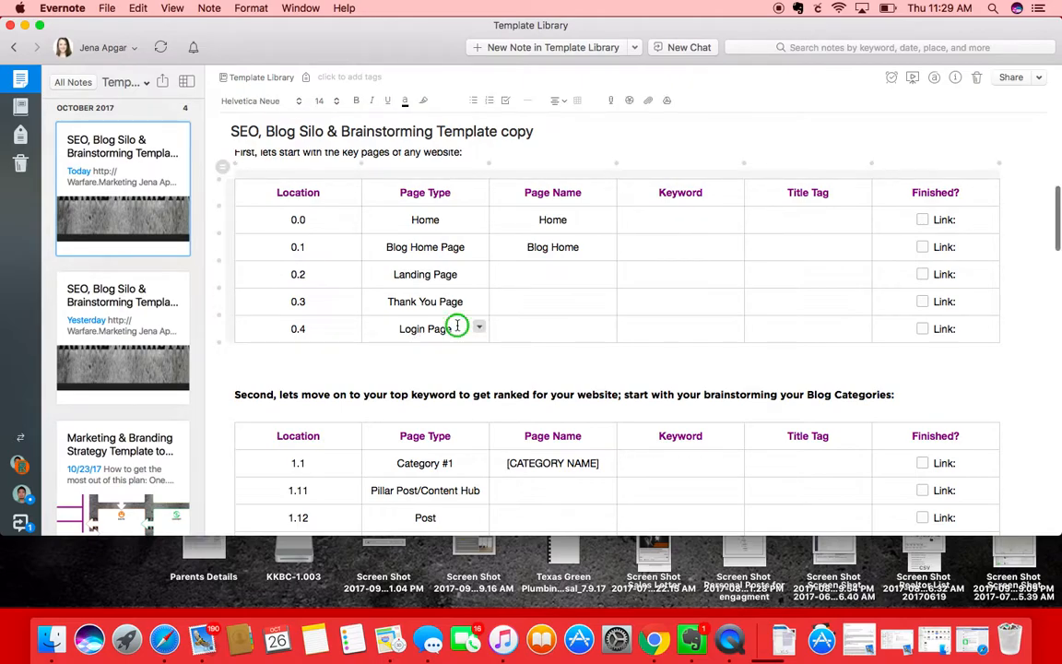
pyautogui.rightClick(457, 327)
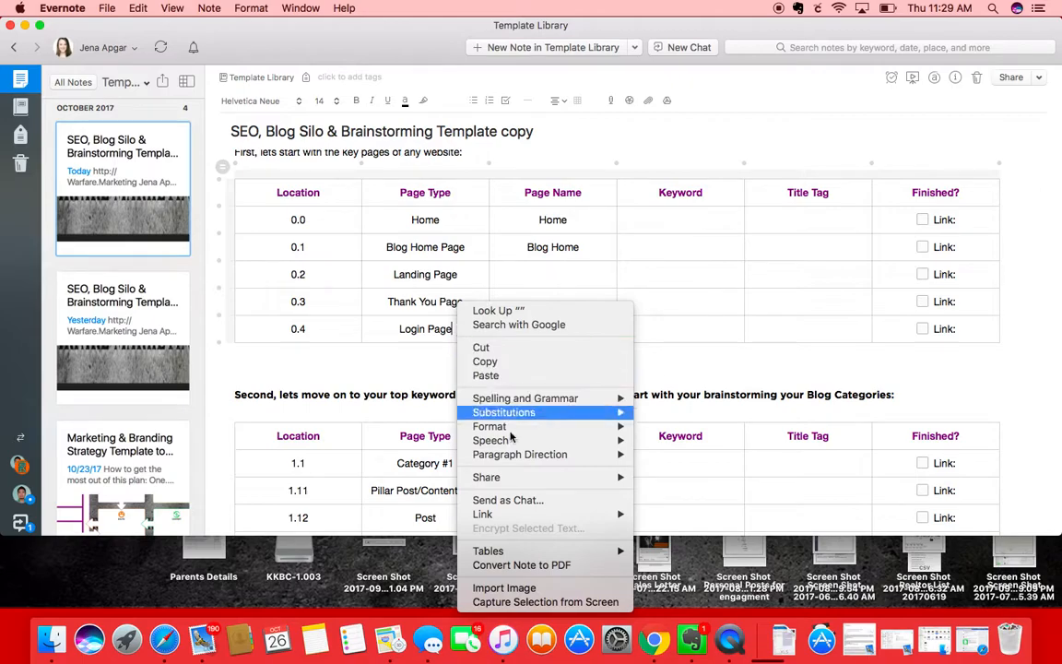
pyautogui.moveTo(518, 550)
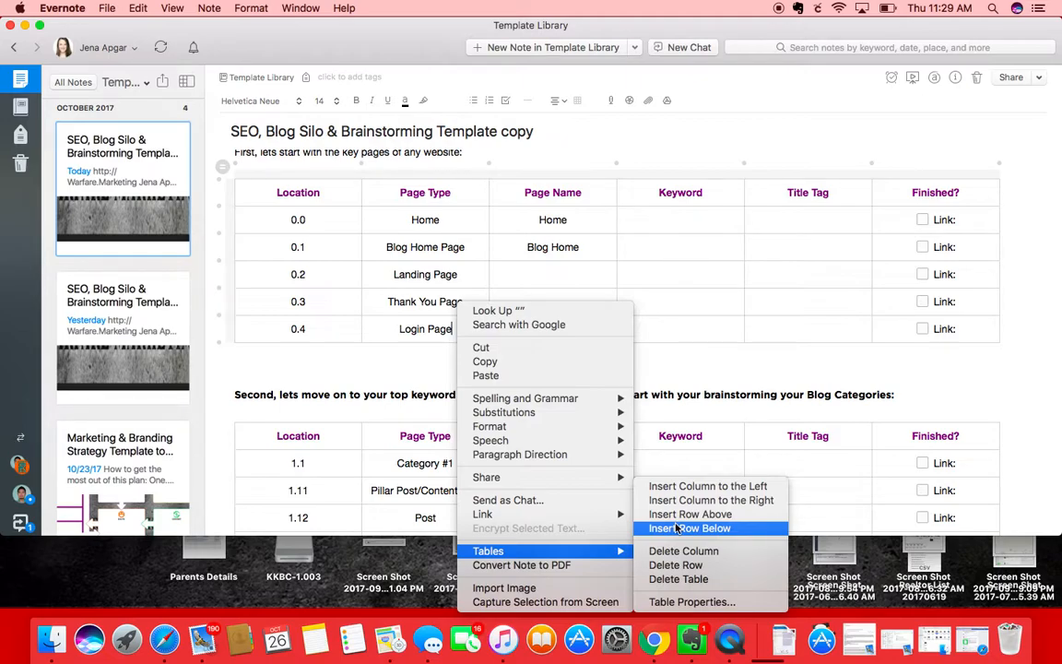
pyautogui.click(396, 359)
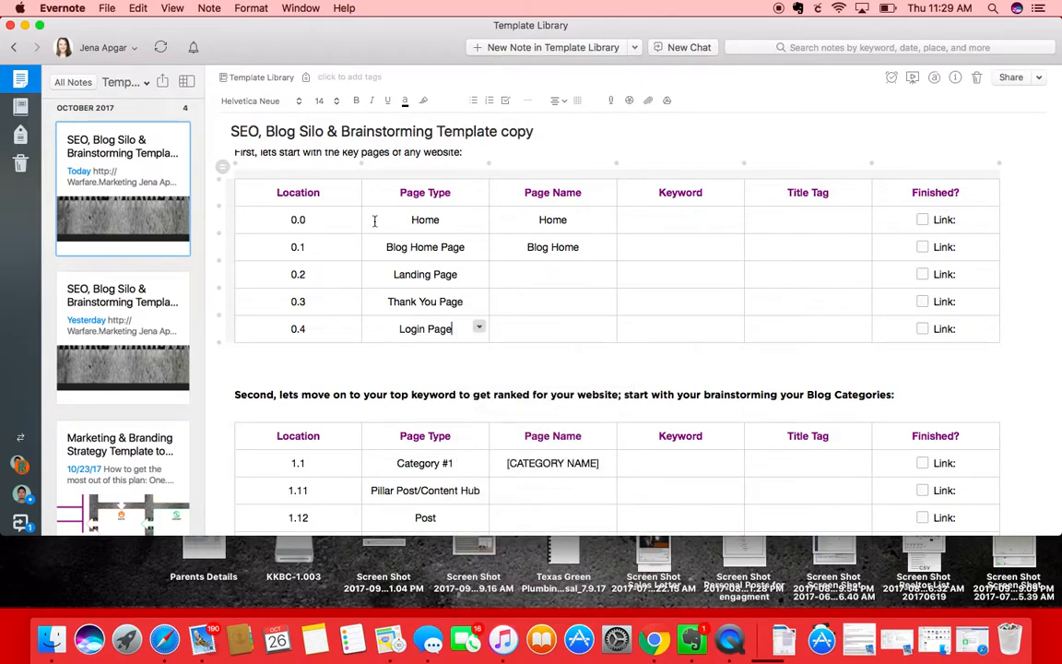
# - Tick and untick the Finished checkbox of the Home row in the key pages table
pyautogui.scroll(2, 358, 197)
pyautogui.scroll(2, 358, 197)
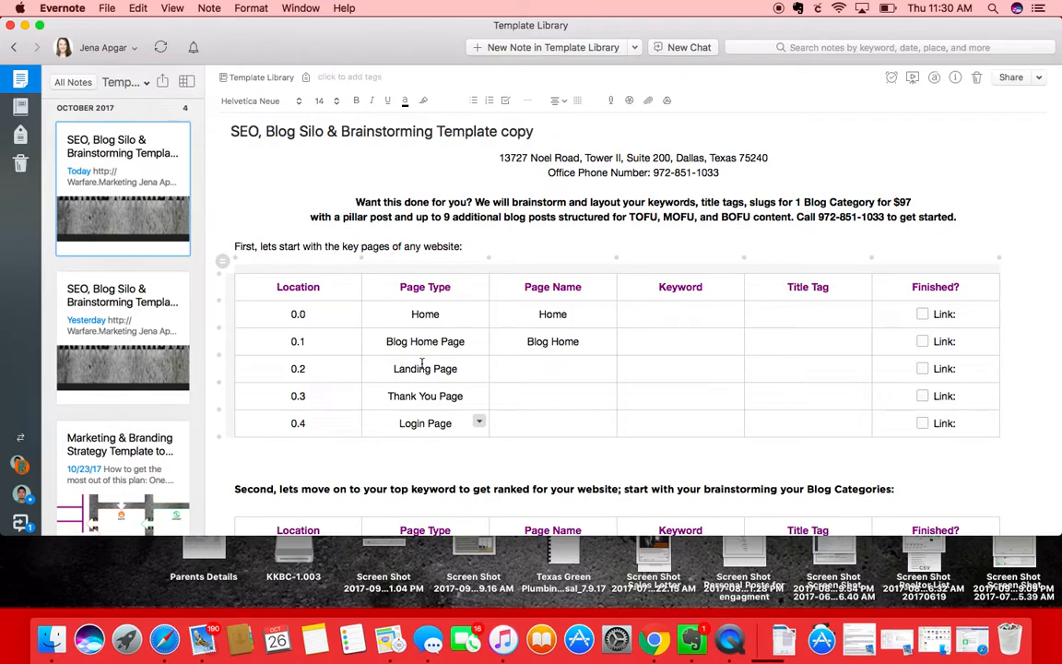
pyautogui.scroll(-10, 422, 363)
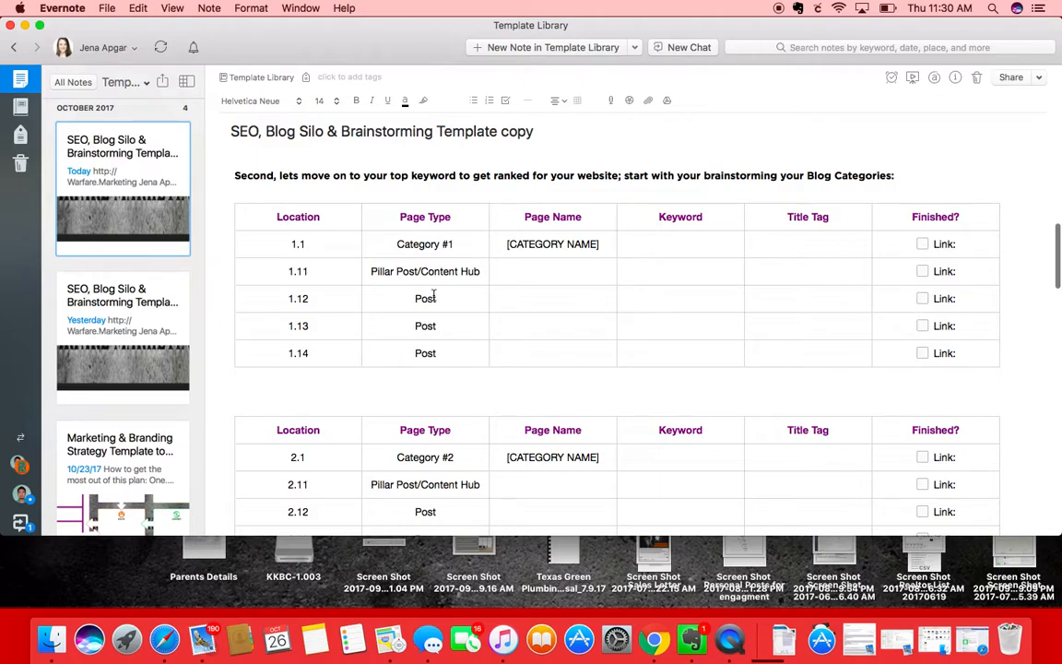
pyautogui.scroll(8, 434, 296)
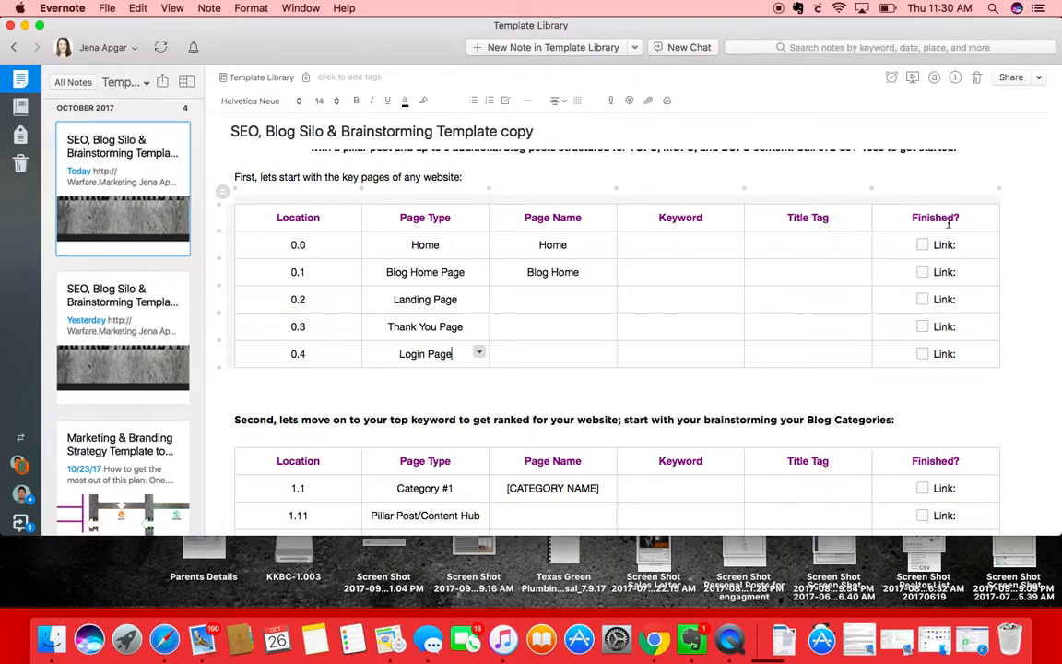
pyautogui.click(974, 247)
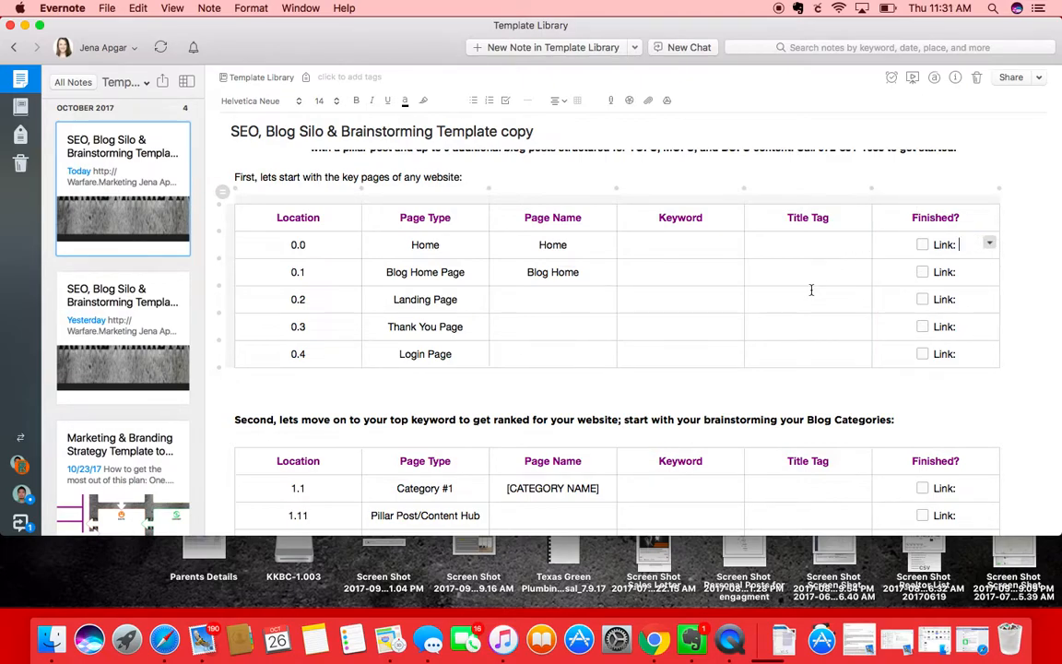
pyautogui.click(923, 245)
pyautogui.click(923, 245)
pyautogui.scroll(-1, 554, 318)
pyautogui.scroll(1, 554, 318)
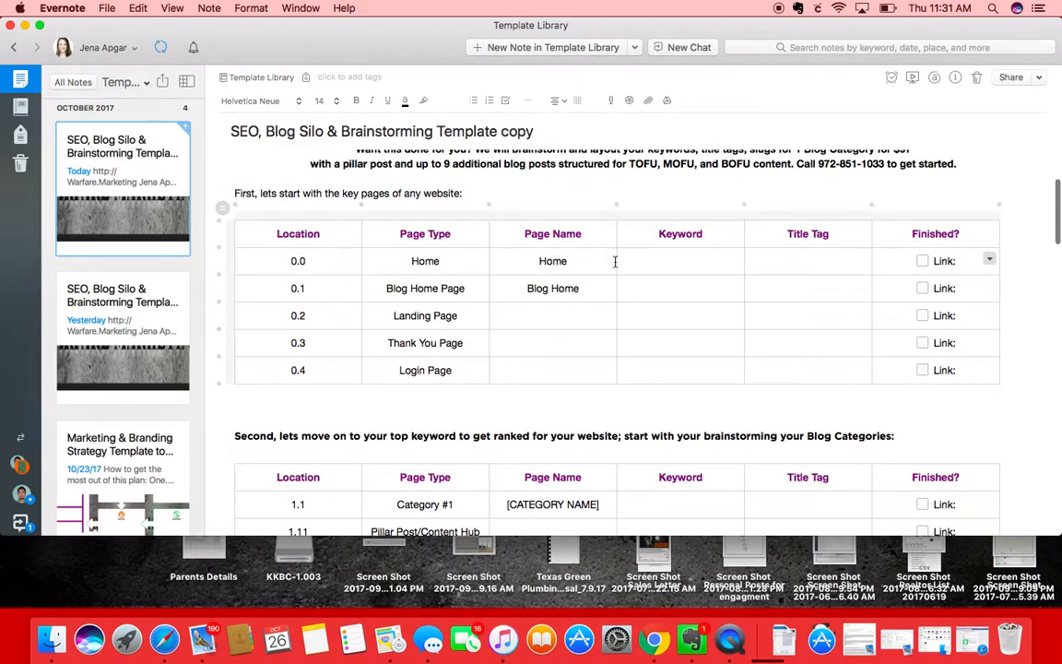
# - Fill the Home row of the key pages table with keyword "Digital Marketing" and title tag "Warfare Marketing - Digital Marketing Resource"
pyautogui.click(664, 263)
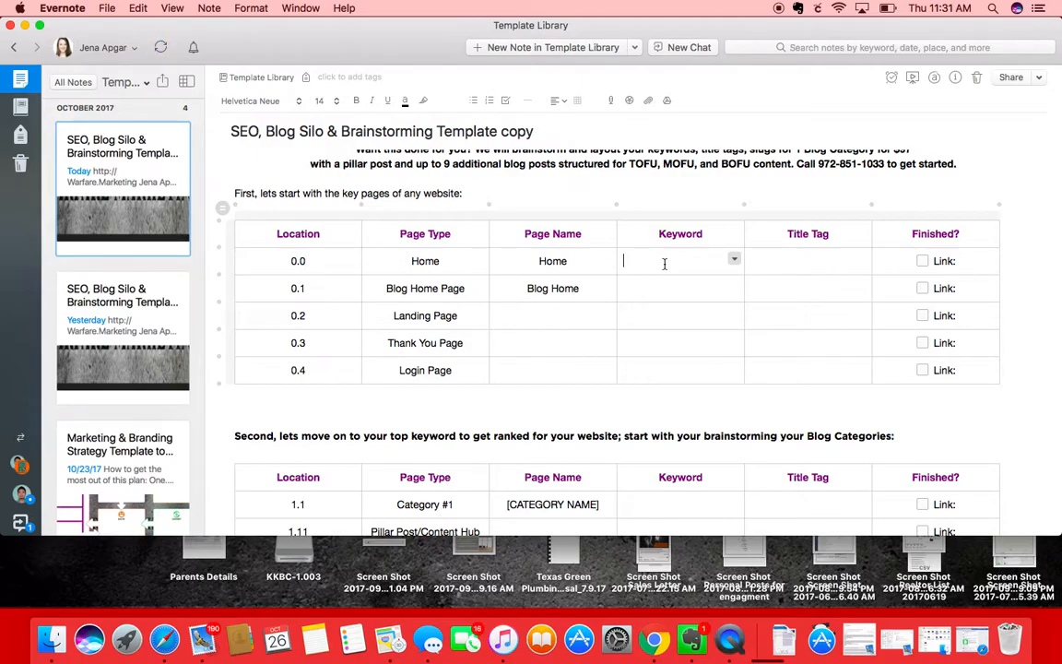
pyautogui.write('Digital Marketing')
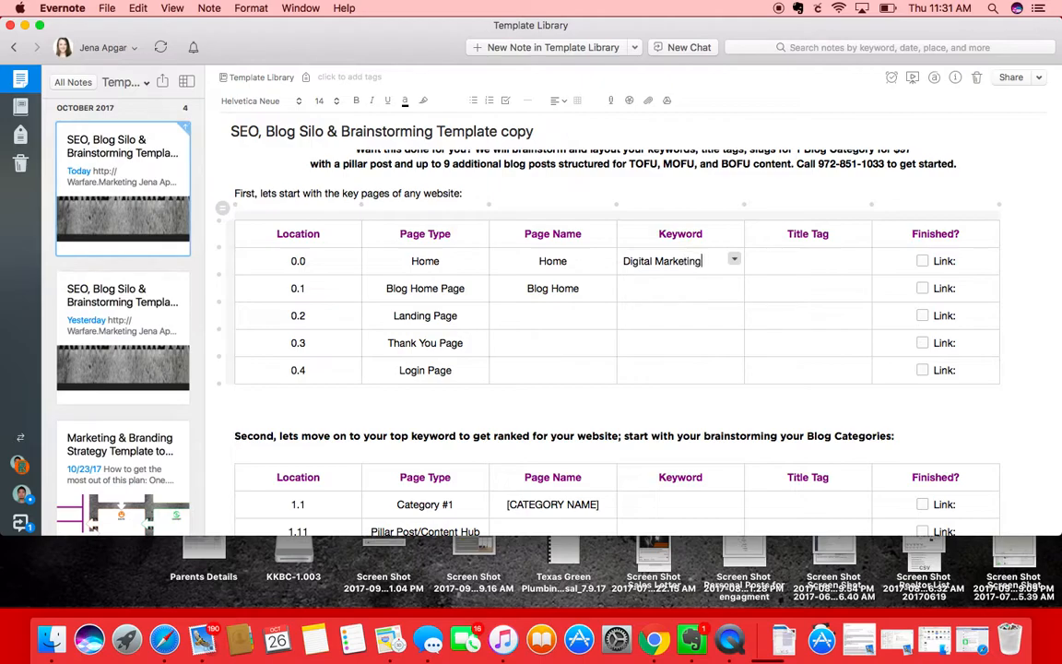
pyautogui.click(818, 264)
pyautogui.write('Warf')
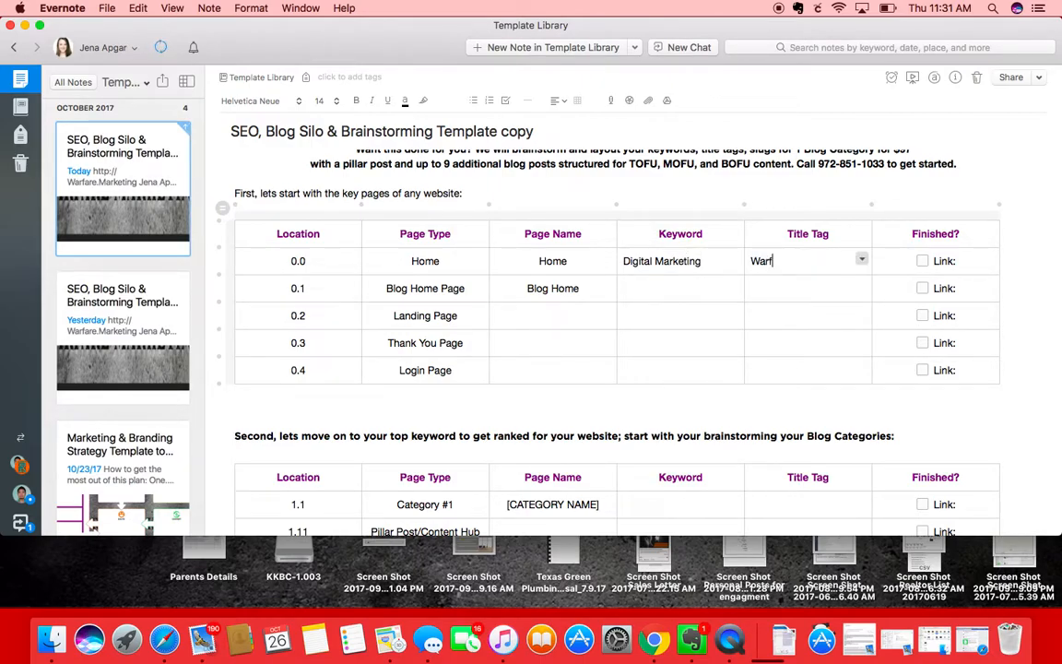
pyautogui.write('are Marketing -')
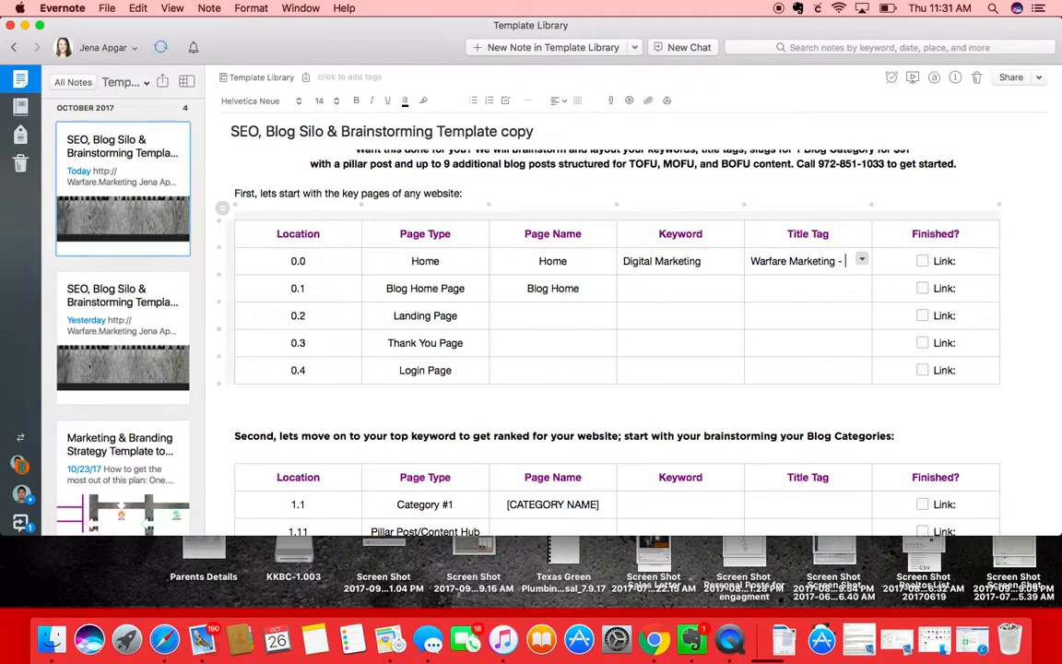
pyautogui.write(' Digital ')
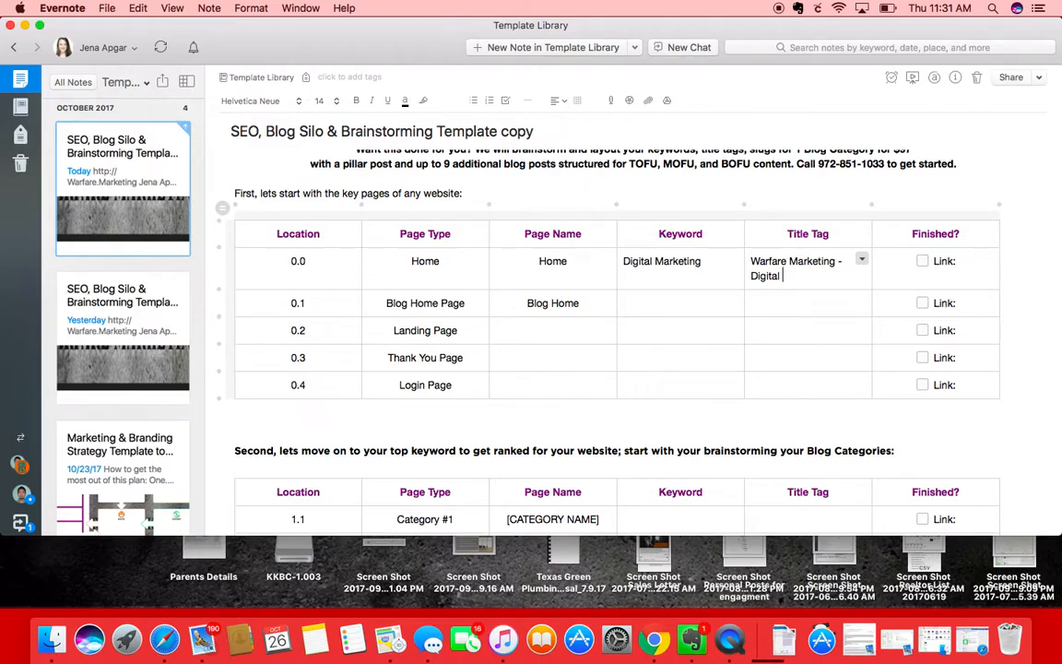
pyautogui.write('Marketing')
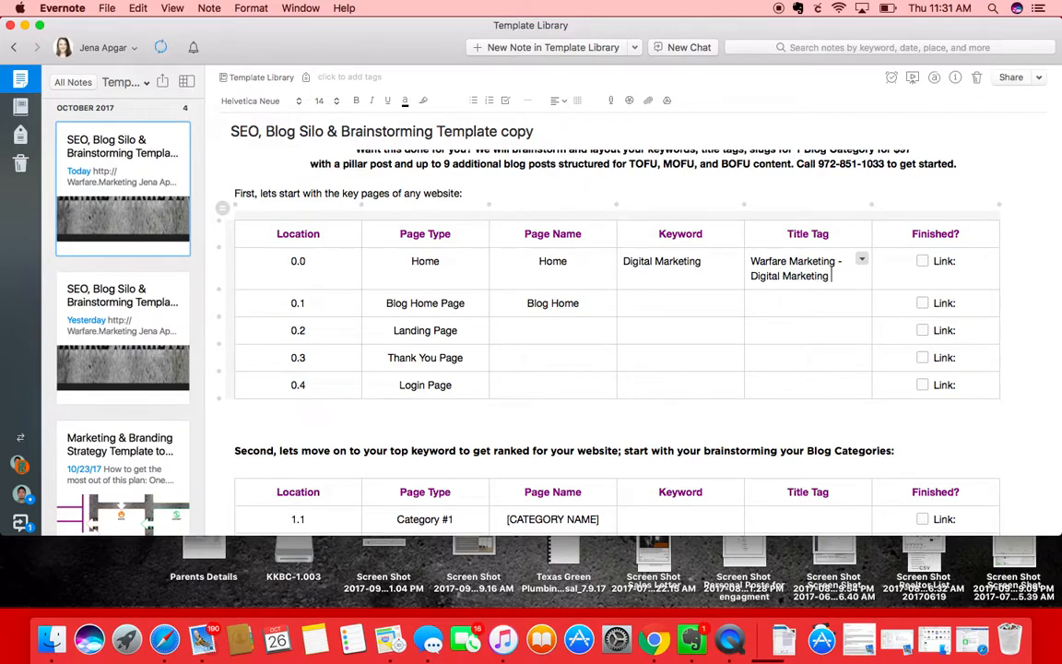
pyautogui.write(' Resource')
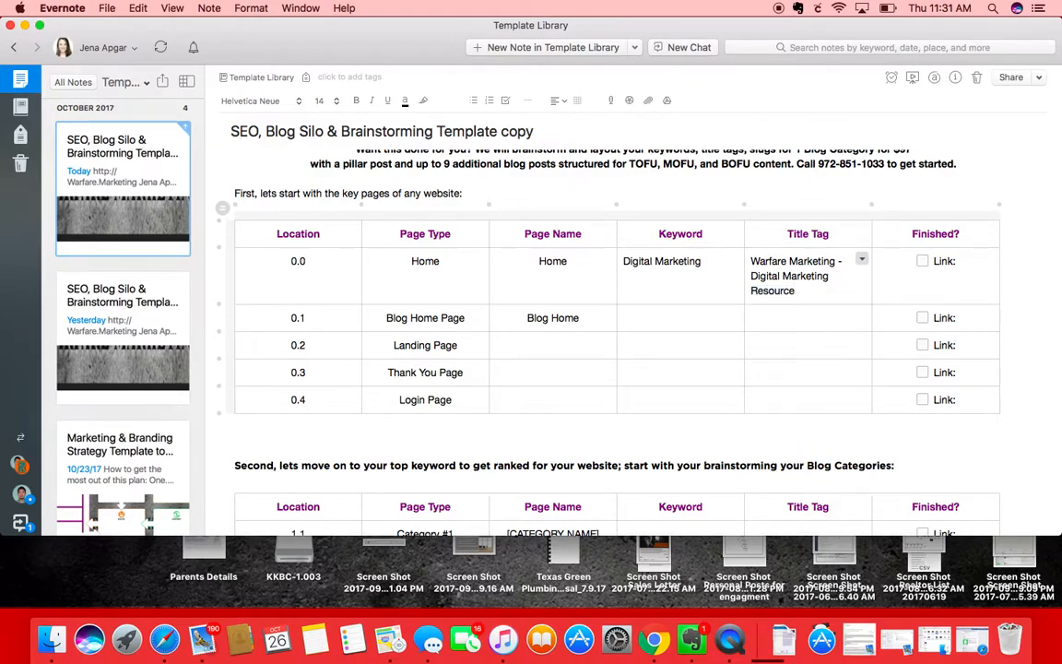
pyautogui.click(979, 266)
pyautogui.write('https')
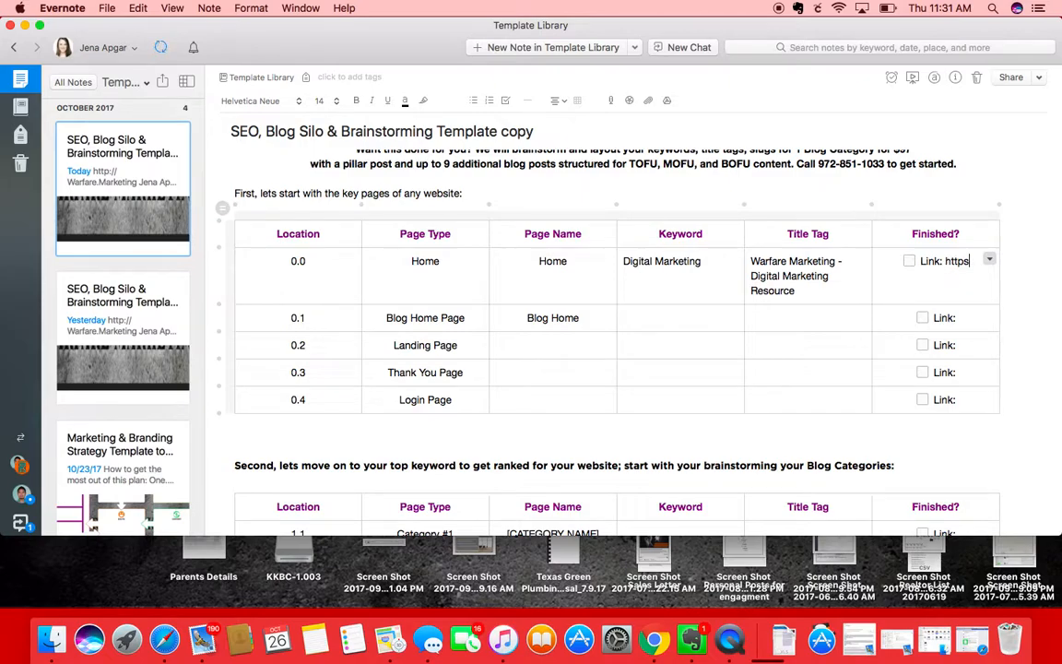
pyautogui.write('://warfare.marketing/digi')
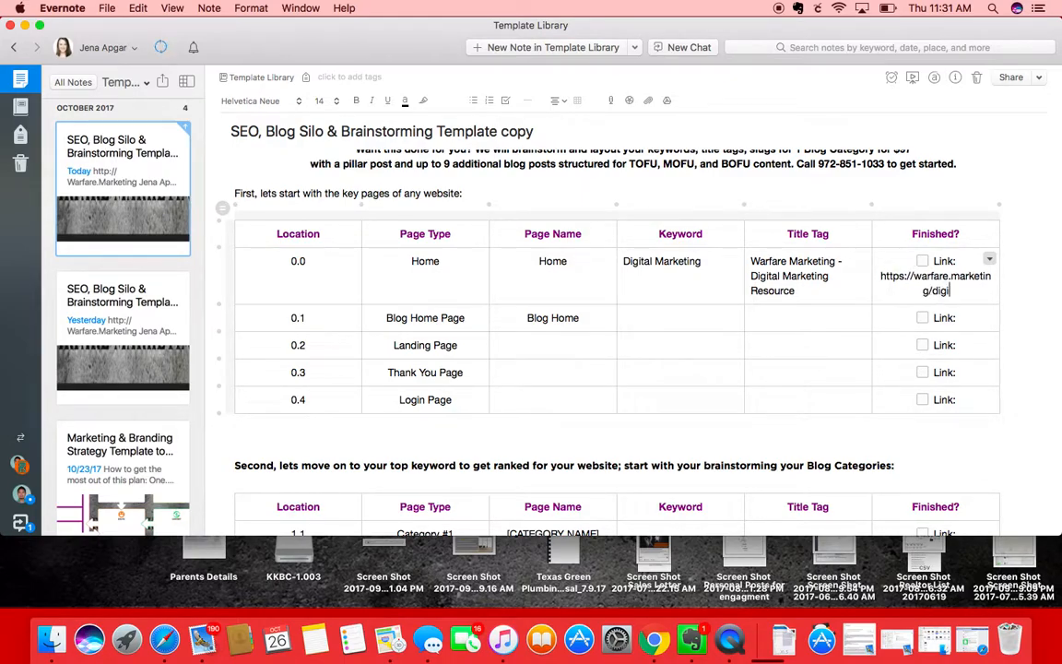
pyautogui.write('tal-marketing')
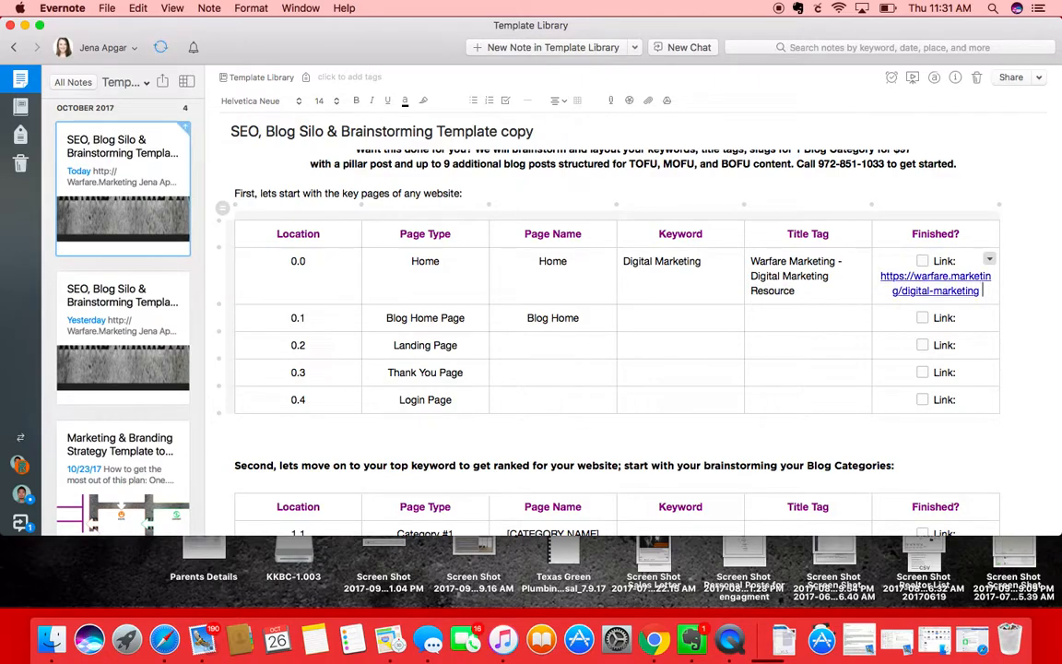
pyautogui.click(923, 262)
pyautogui.click(923, 262)
pyautogui.moveTo(985, 293); pyautogui.dragTo(901, 298)
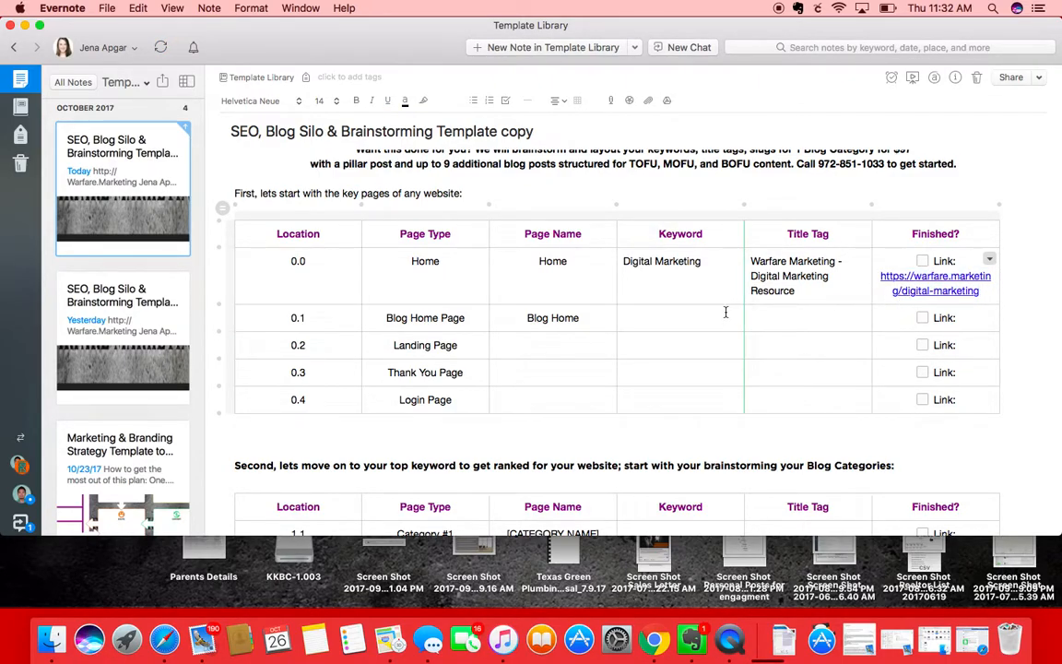
# - Look through the blog category tables, examining the rows for category, pillar post and posts and how their locations are numbered
pyautogui.scroll(-5, 610, 345)
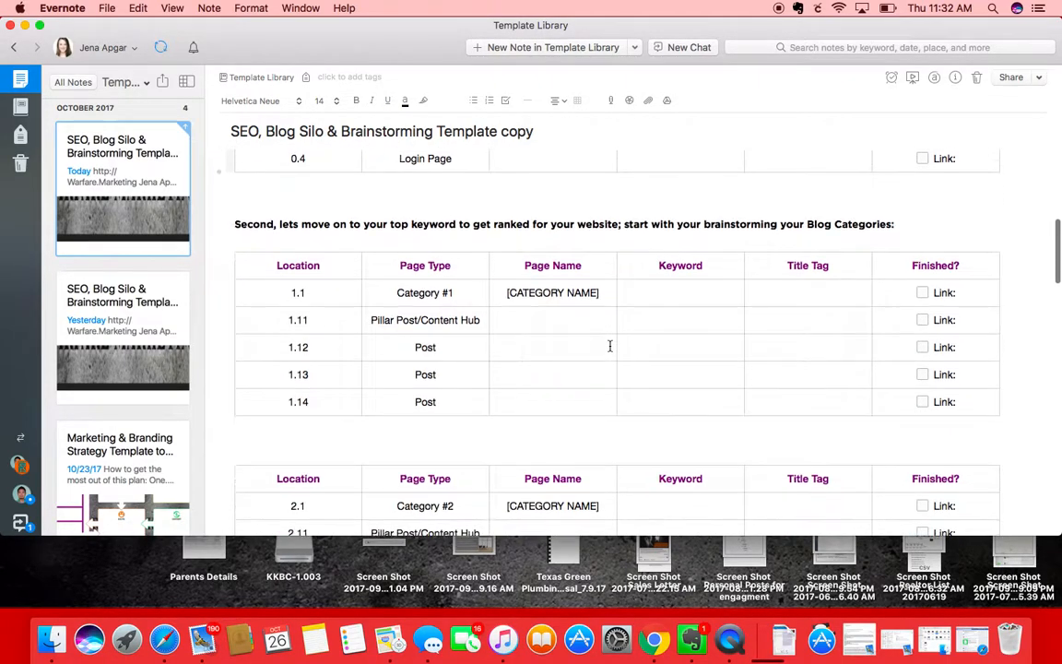
pyautogui.scroll(-1, 610, 346)
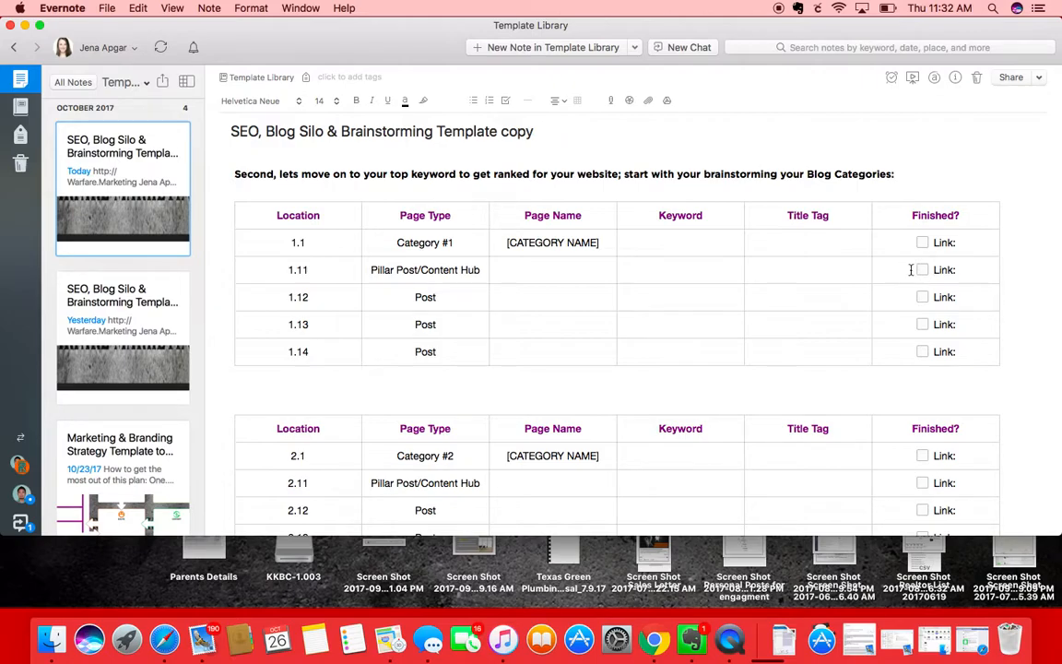
pyautogui.scroll(-1, 574, 276)
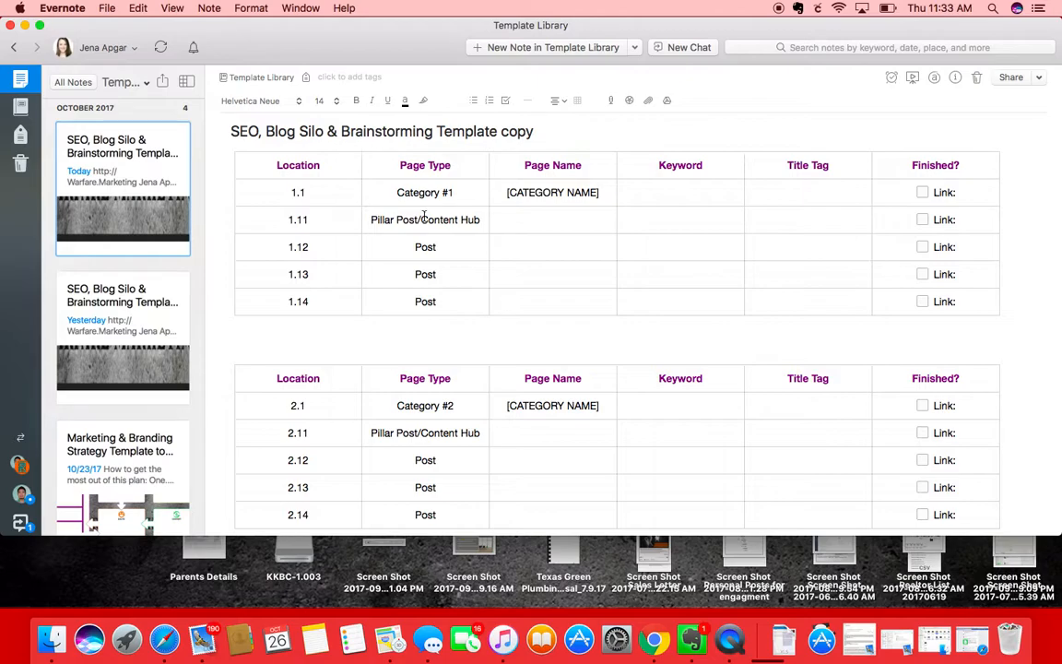
pyautogui.scroll(2, 424, 215)
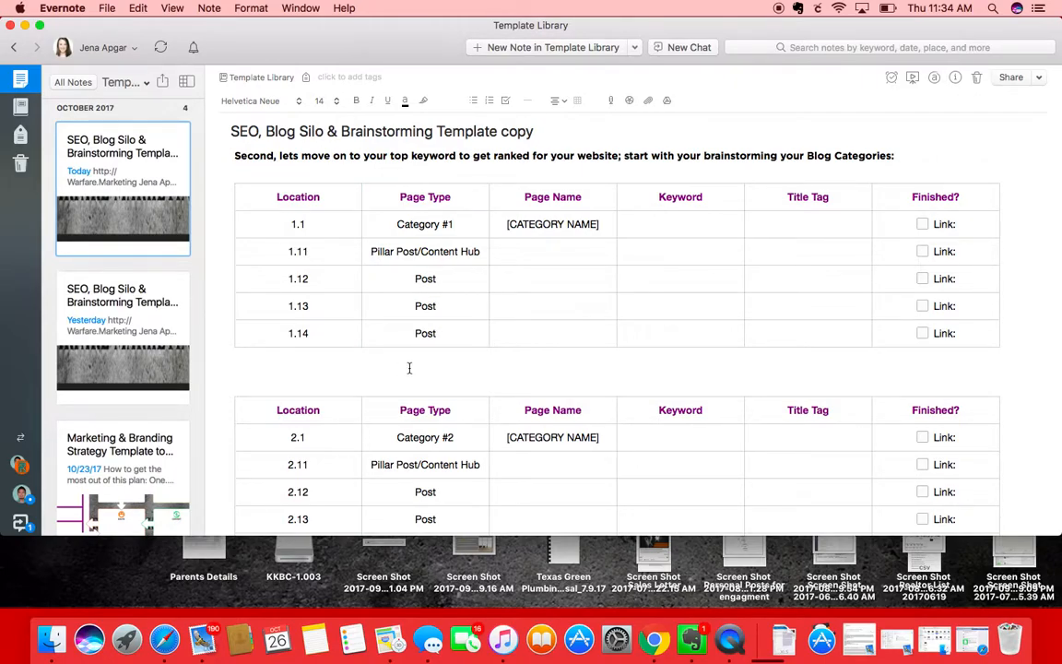
pyautogui.scroll(2, 401, 267)
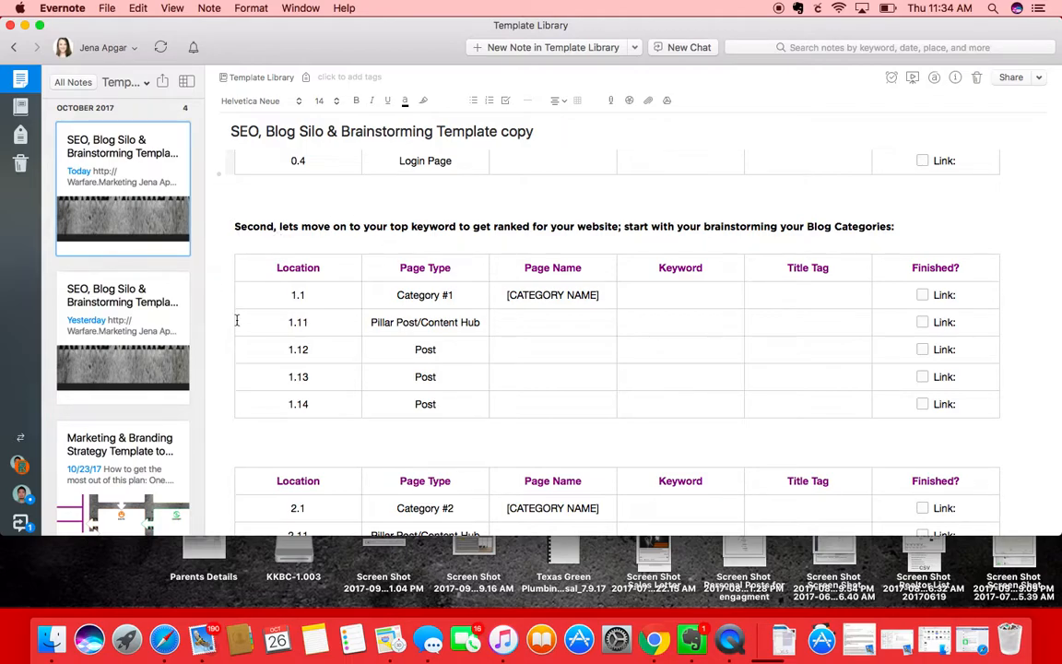
pyautogui.scroll(-2, 236, 320)
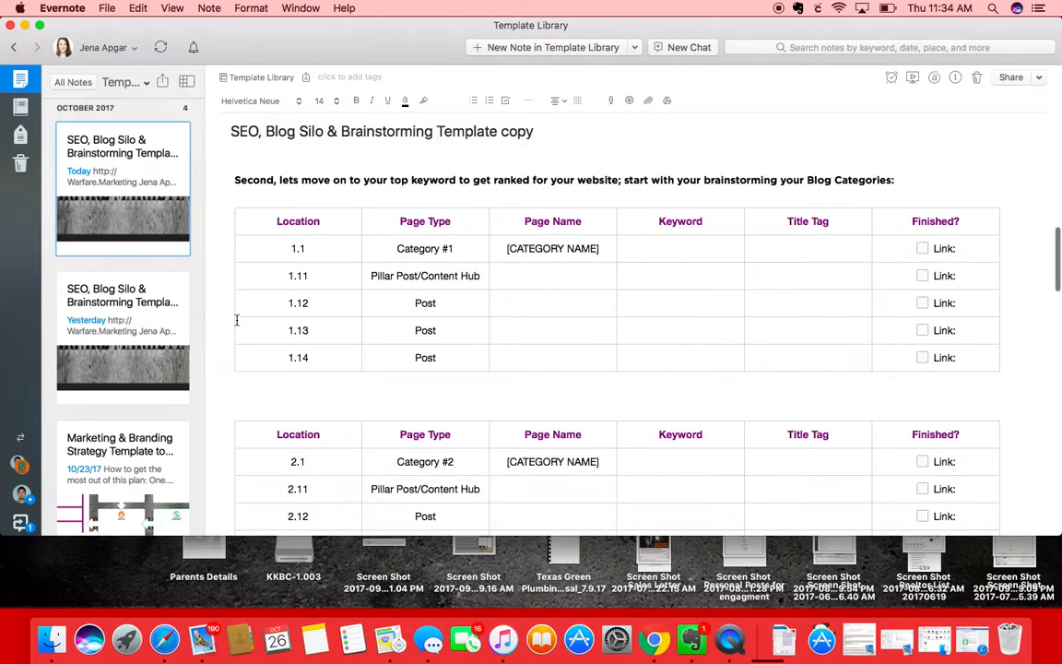
pyautogui.scroll(-10, 236, 320)
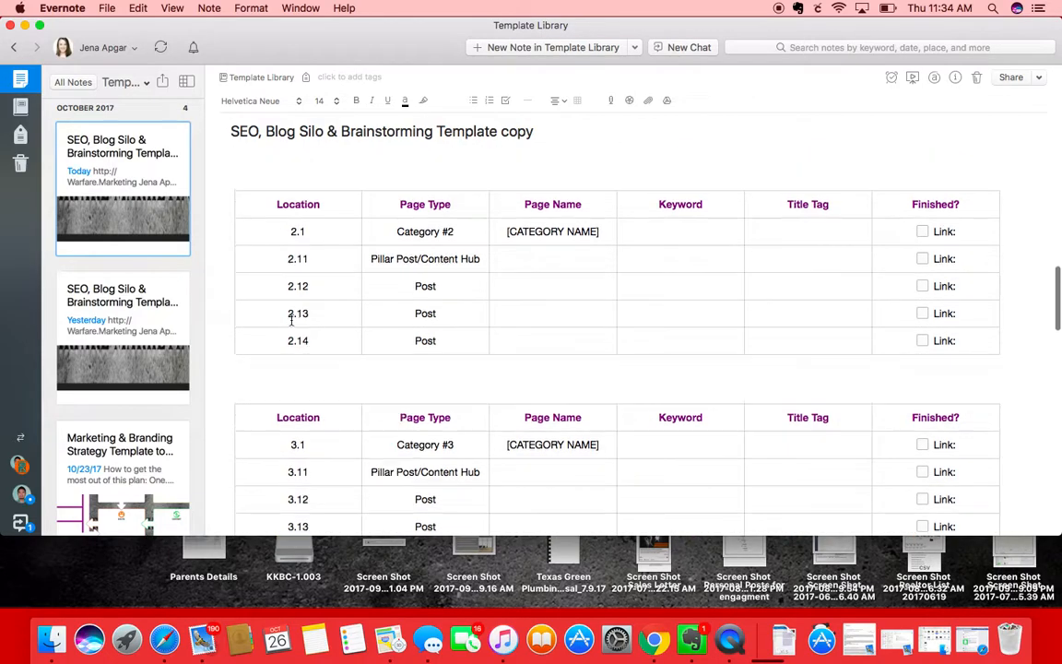
pyautogui.scroll(-6, 292, 320)
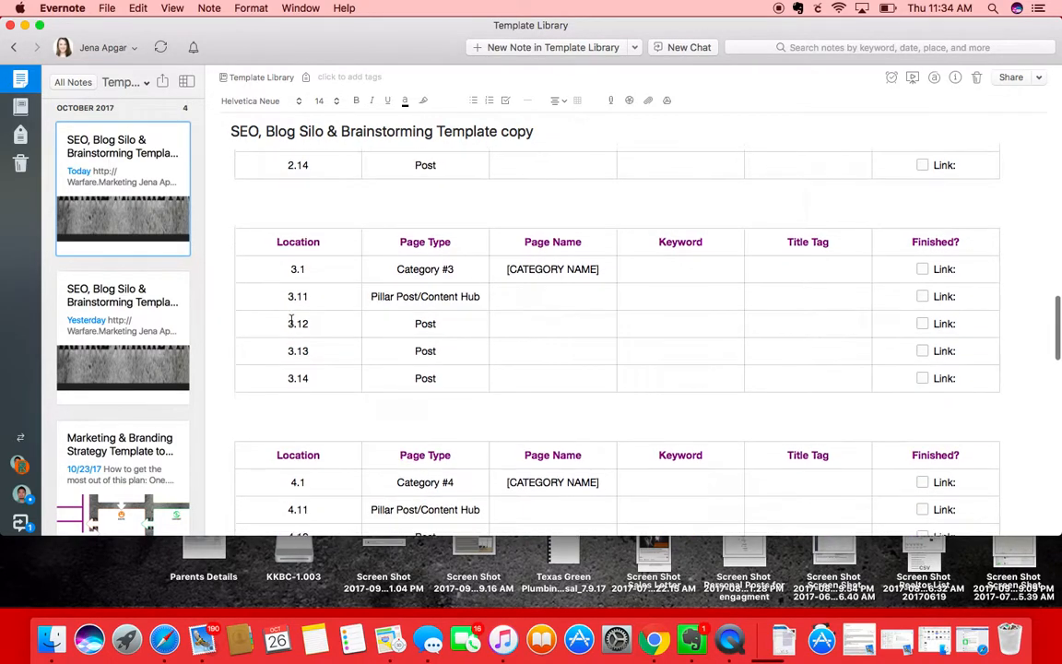
pyautogui.scroll(20, 292, 320)
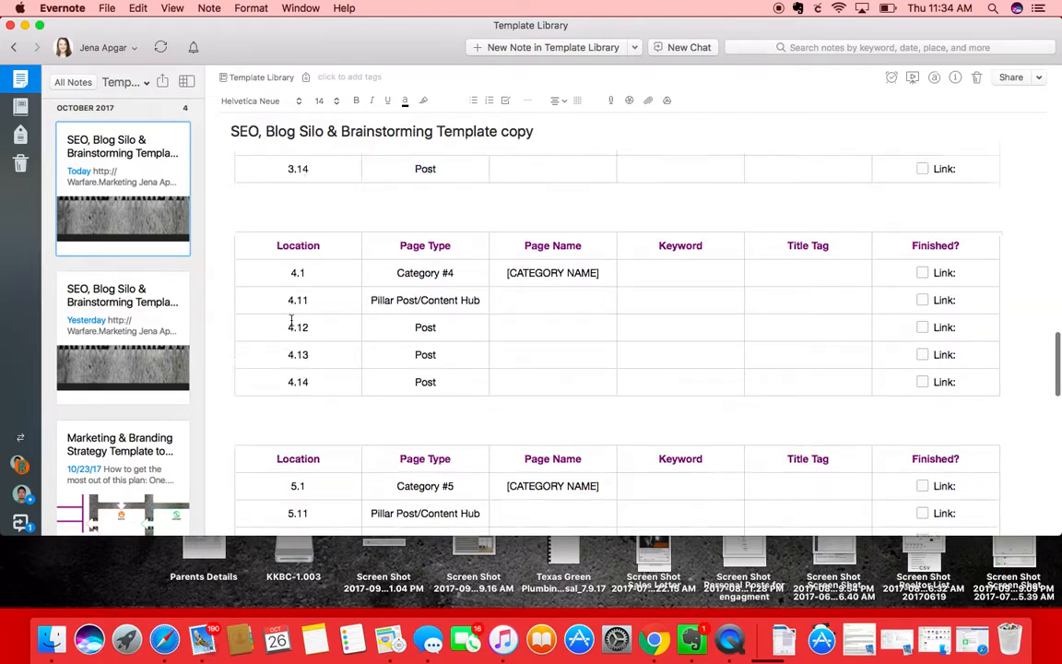
pyautogui.scroll(5, 292, 320)
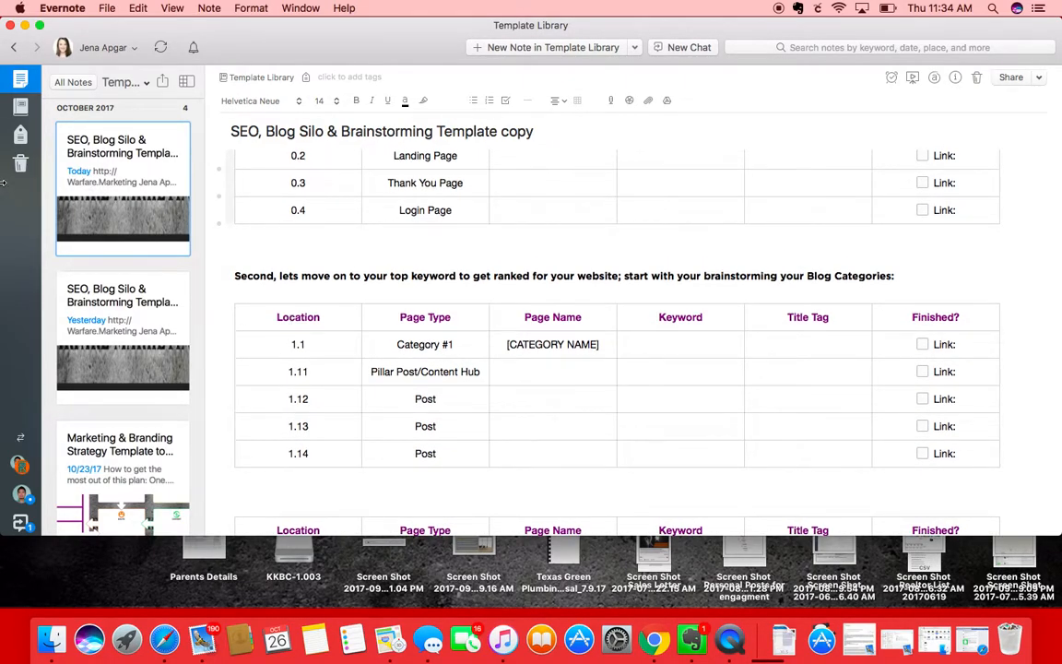
# - Narrow the Evernote window to about three quarters of the screen width and return to the key pages table
pyautogui.moveTo(1, 177); pyautogui.dragTo(298, 196)
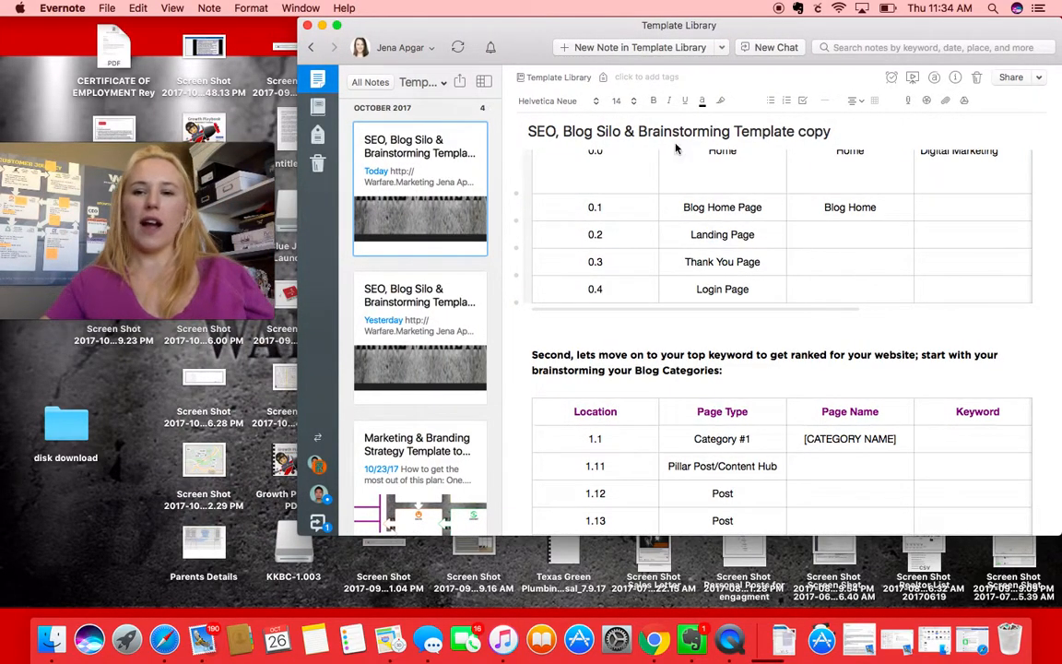
pyautogui.scroll(3, 695, 264)
pyautogui.scroll(1, 695, 263)
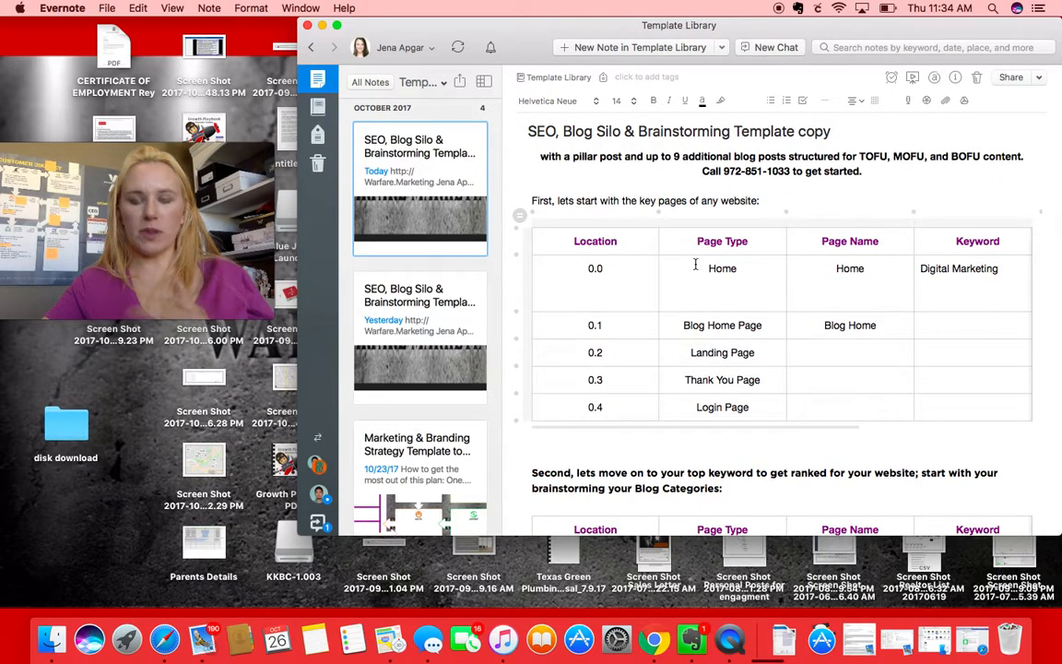
pyautogui.scroll(1, 526, 230)
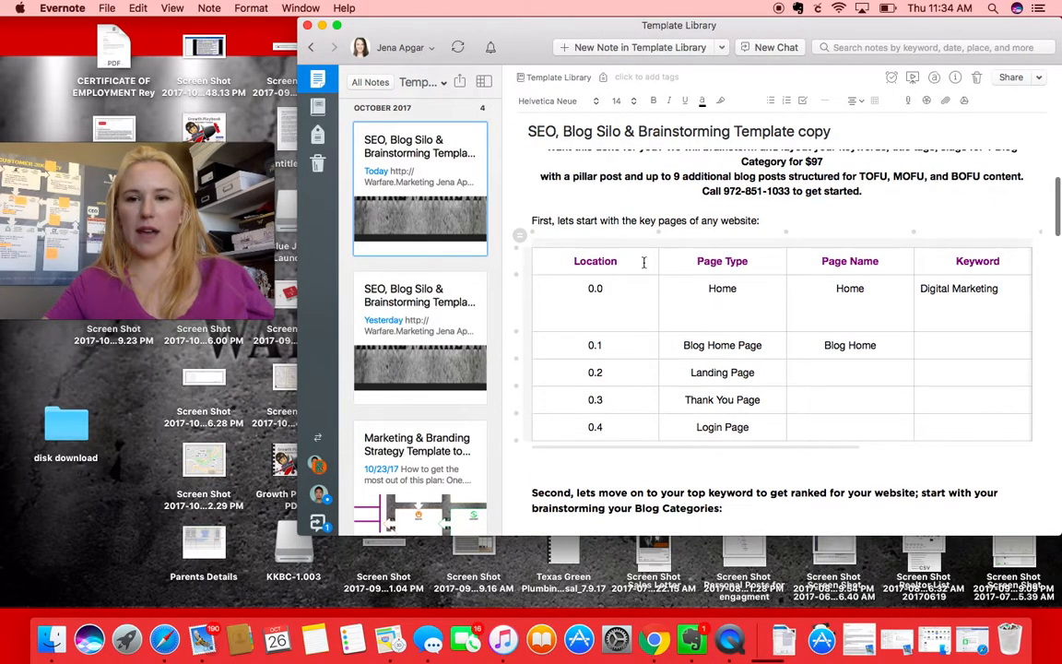
# - Copy the whole Category #6 table and paste a duplicate on a new line below it, above the Warfare Marketing banner
pyautogui.scroll(-10, 688, 340)
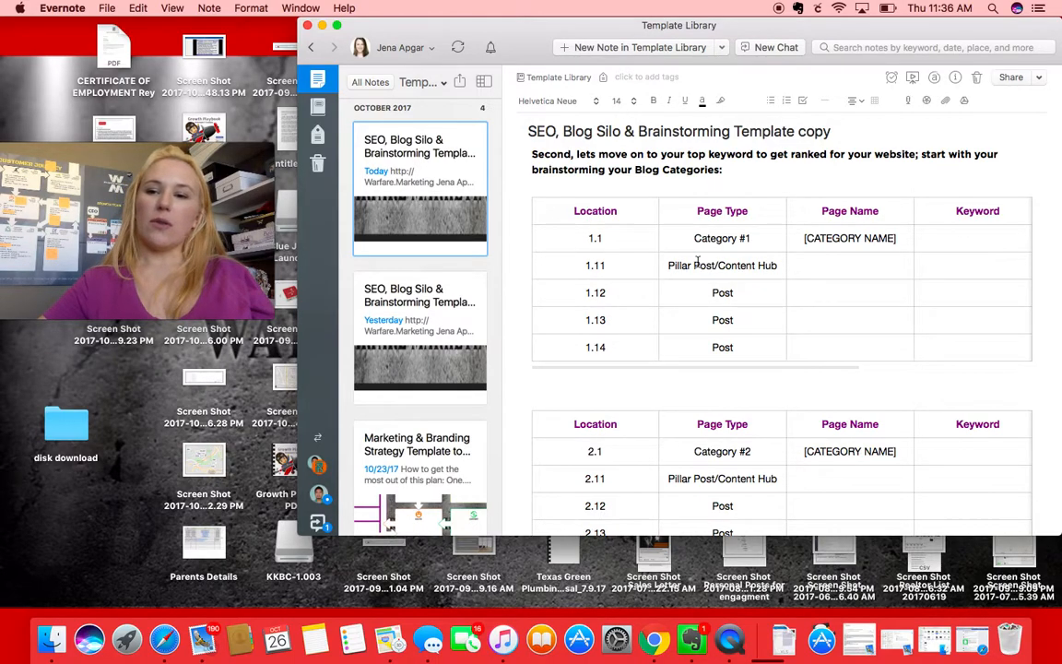
pyautogui.scroll(-20, 698, 263)
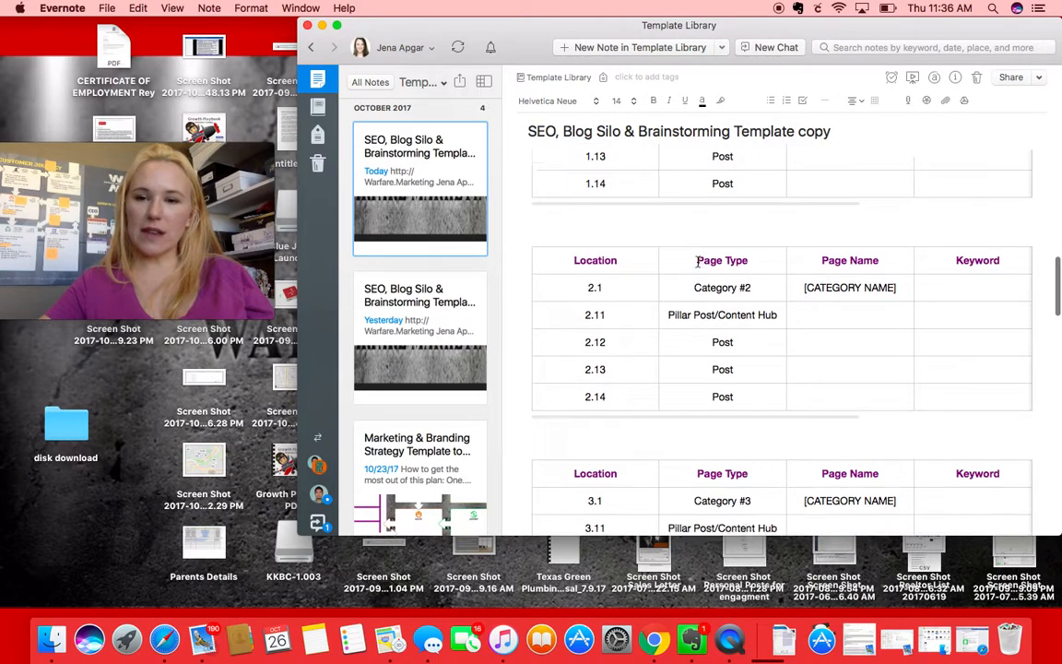
pyautogui.scroll(-6, 698, 263)
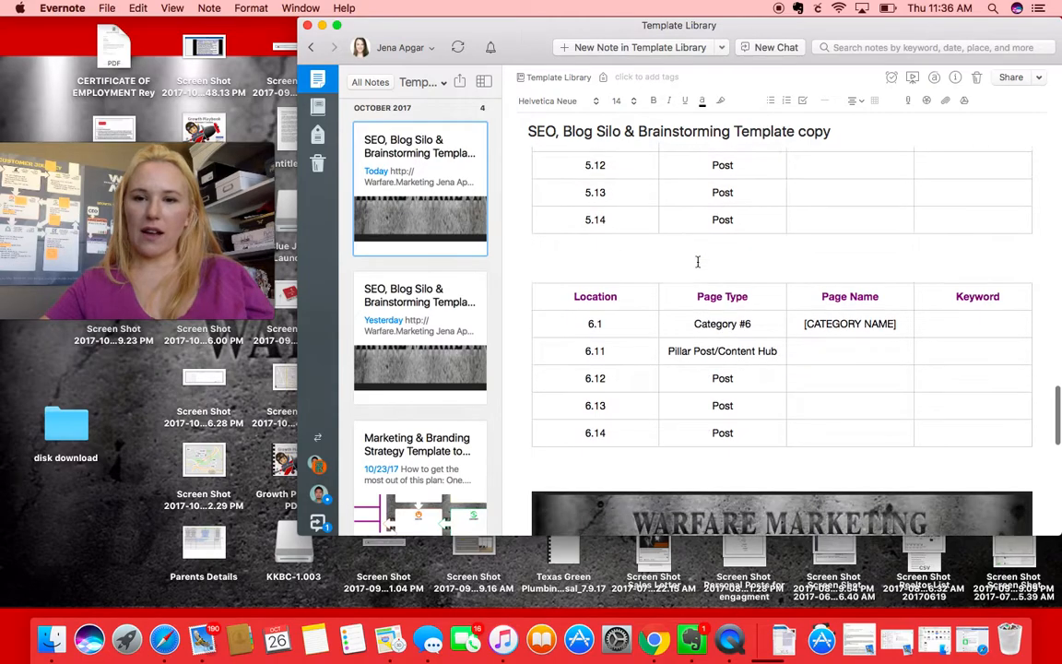
pyautogui.moveTo(535, 179); pyautogui.dragTo(640, 266)
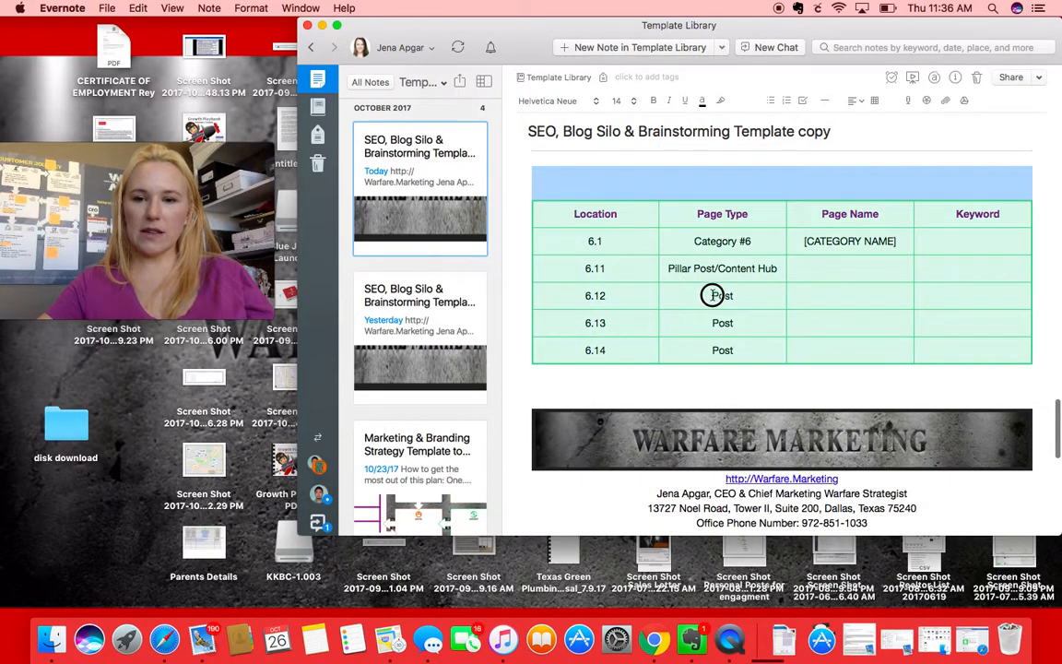
pyautogui.moveTo(733, 395); pyautogui.dragTo(735, 391)
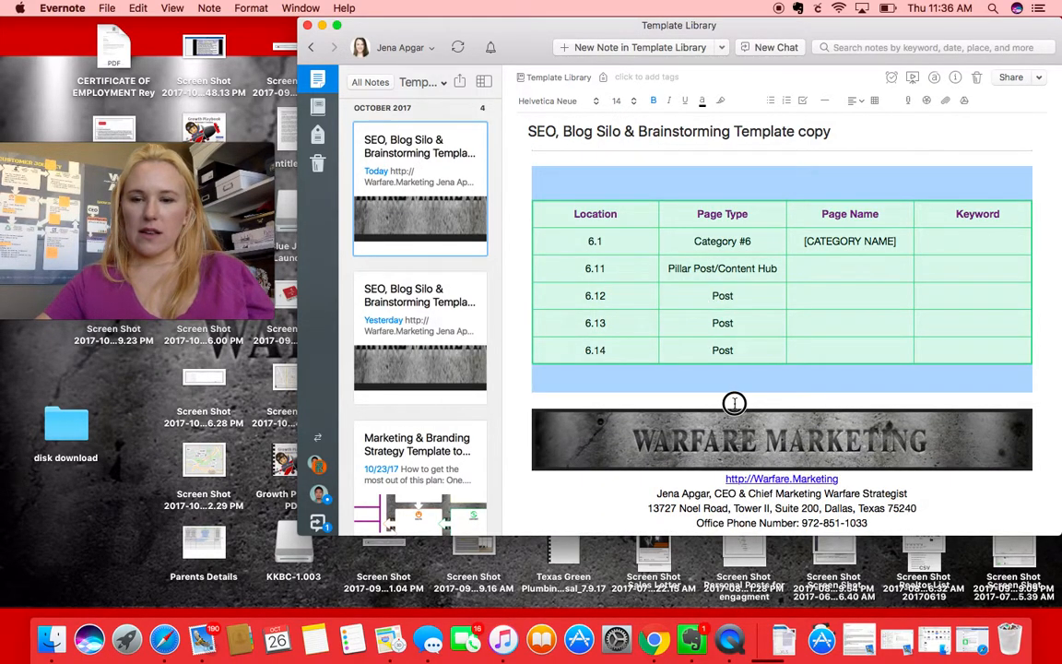
pyautogui.click(737, 388)
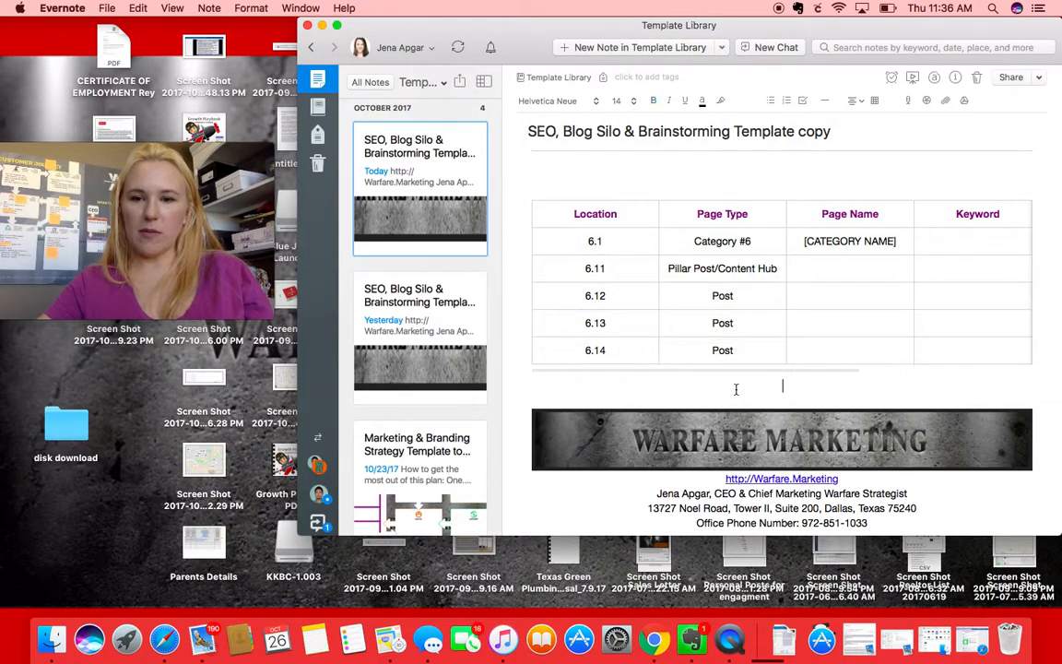
pyautogui.press('Return')
pyautogui.press('super+v')
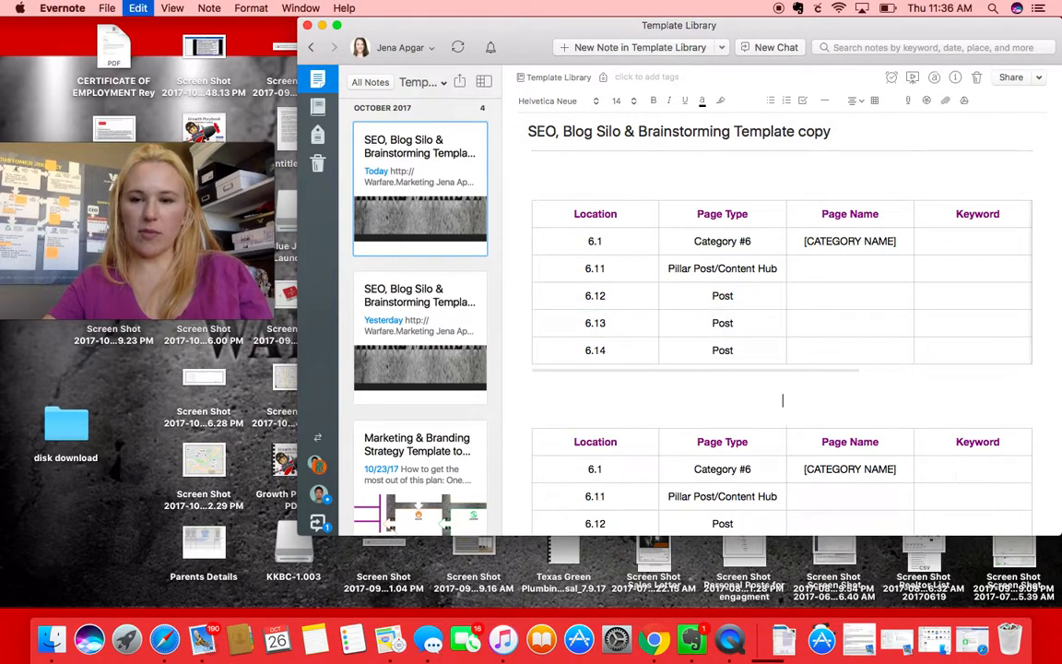
# - Delete the pasted duplicate of the Category #6 table and go back up to the Category #5 table
pyautogui.scroll(-3, 782, 323)
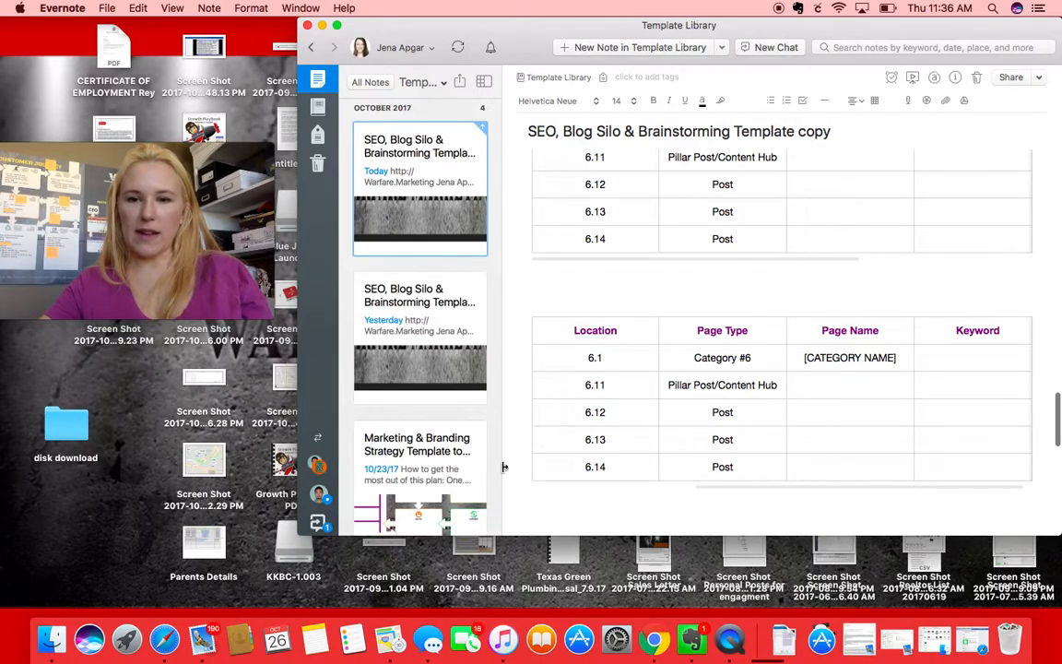
pyautogui.moveTo(785, 286); pyautogui.dragTo(771, 517)
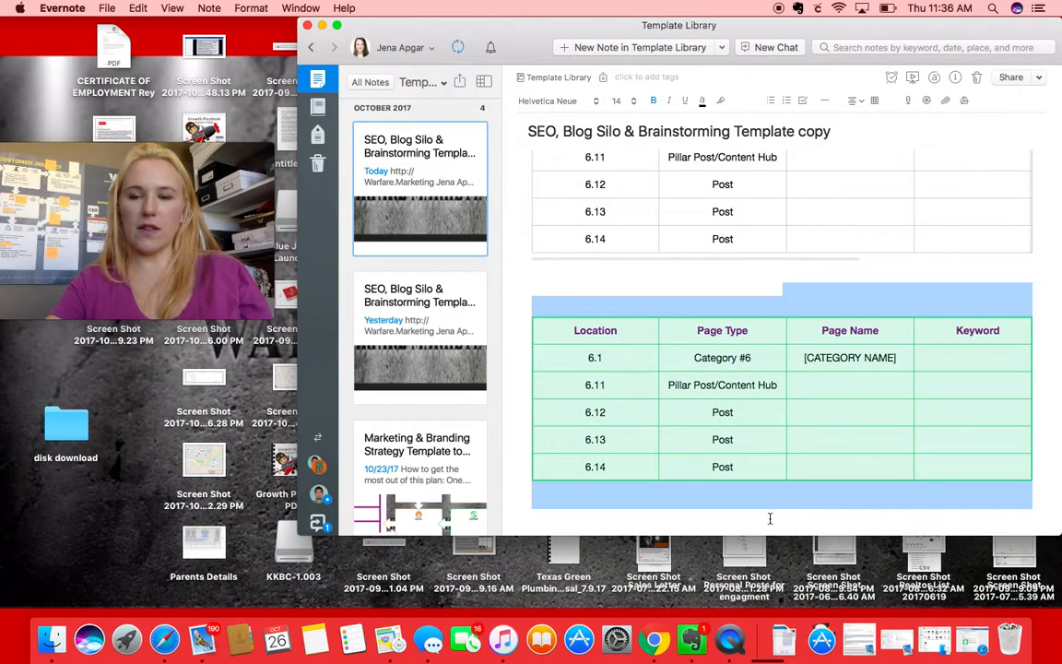
pyautogui.press('BackSpace')
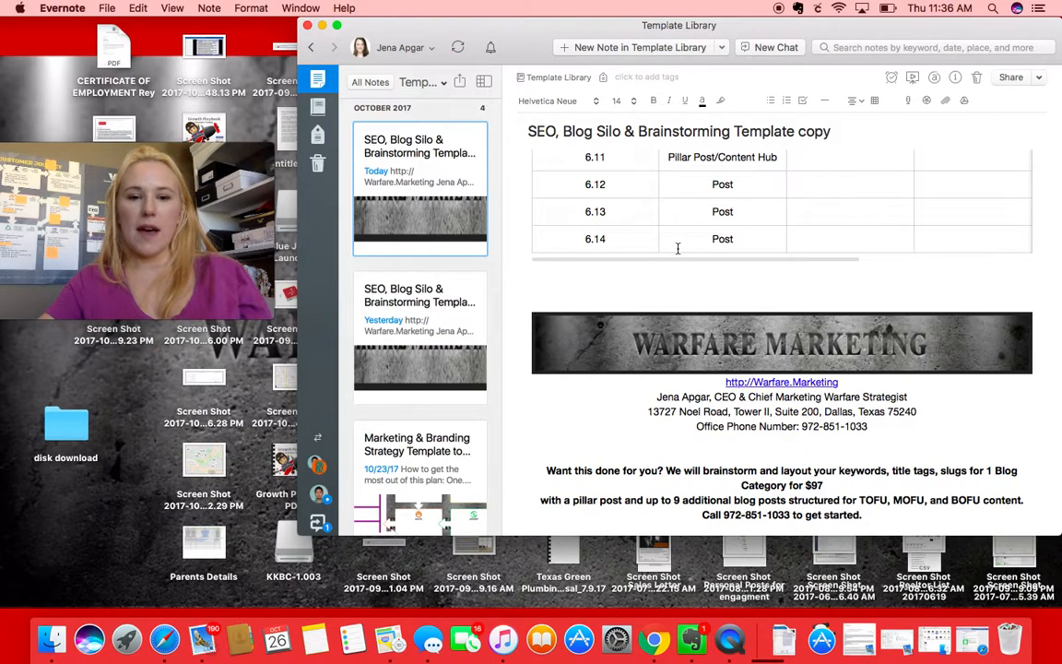
pyautogui.scroll(5, 677, 246)
pyautogui.scroll(7, 678, 248)
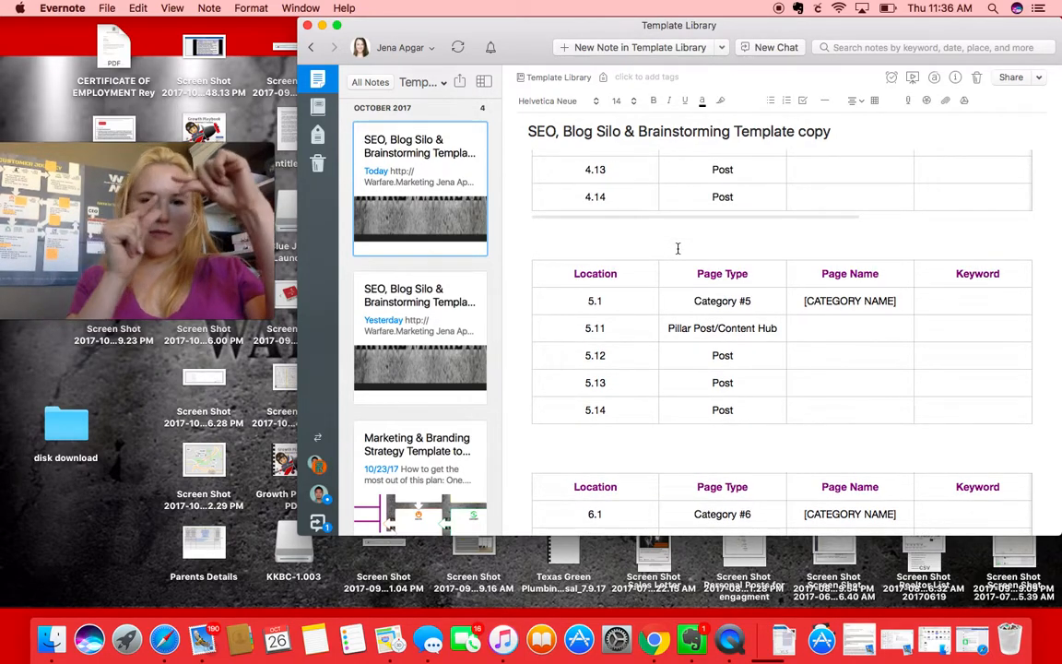
# - Fill the Page Name cell of row 4.12 in the Category #4 table with a few lines of random sample text
pyautogui.scroll(4, 678, 248)
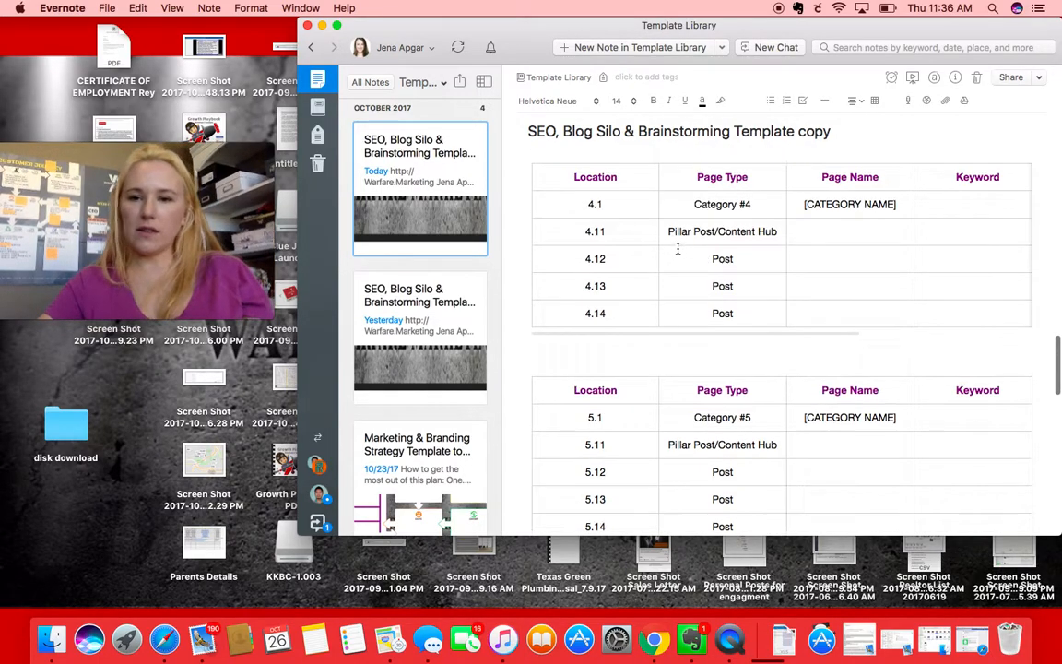
pyautogui.click(811, 269)
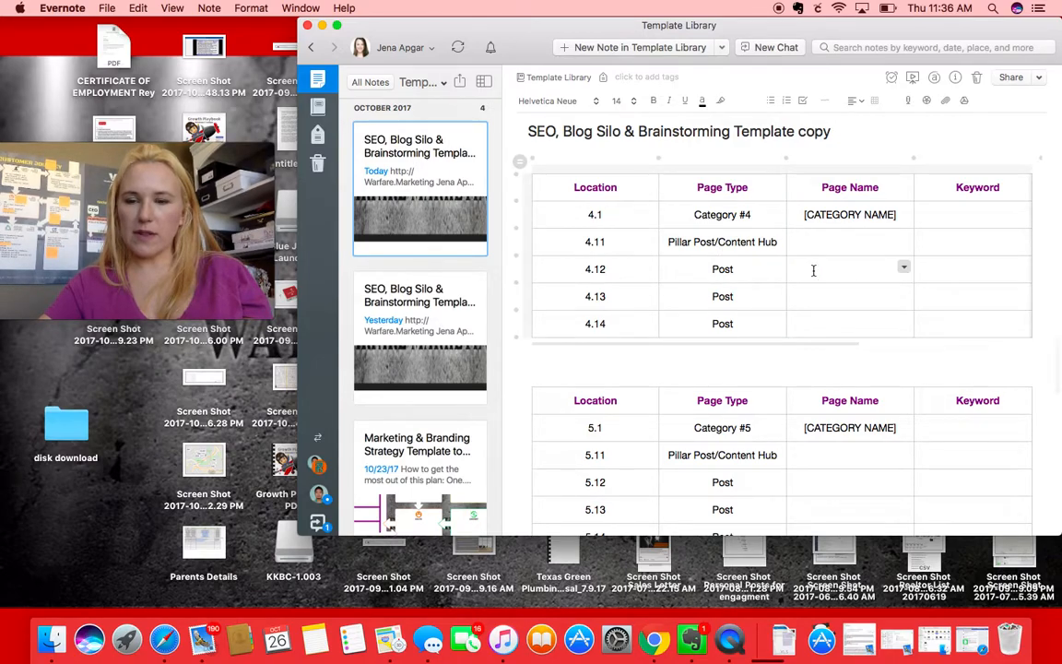
pyautogui.write('akjadhf')
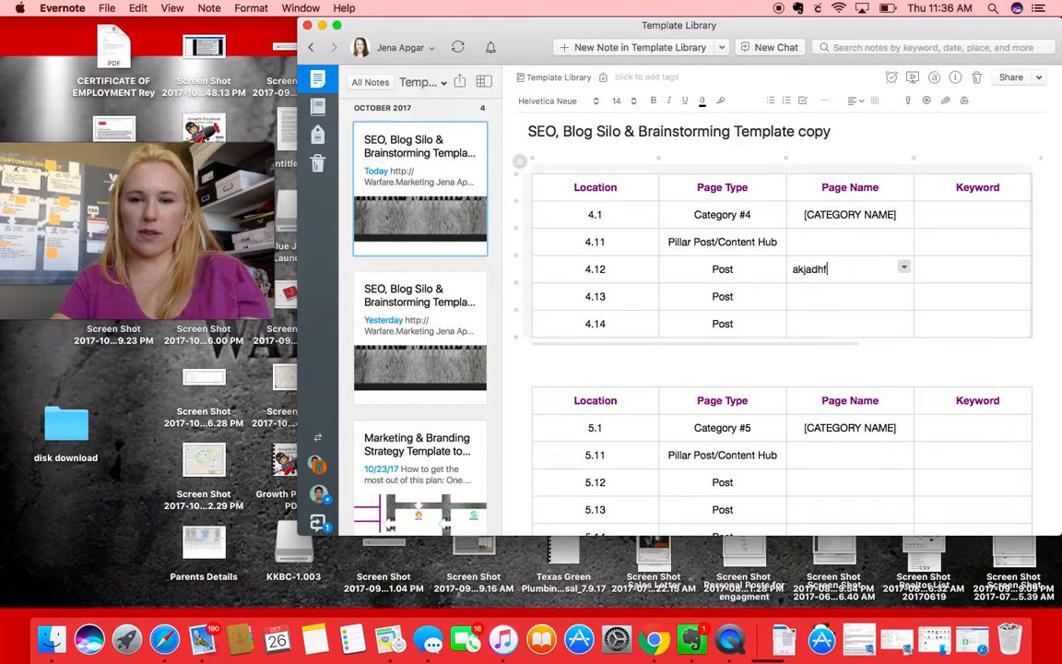
pyautogui.write('kjdashf ;kmh asdfkjasdhf. ')
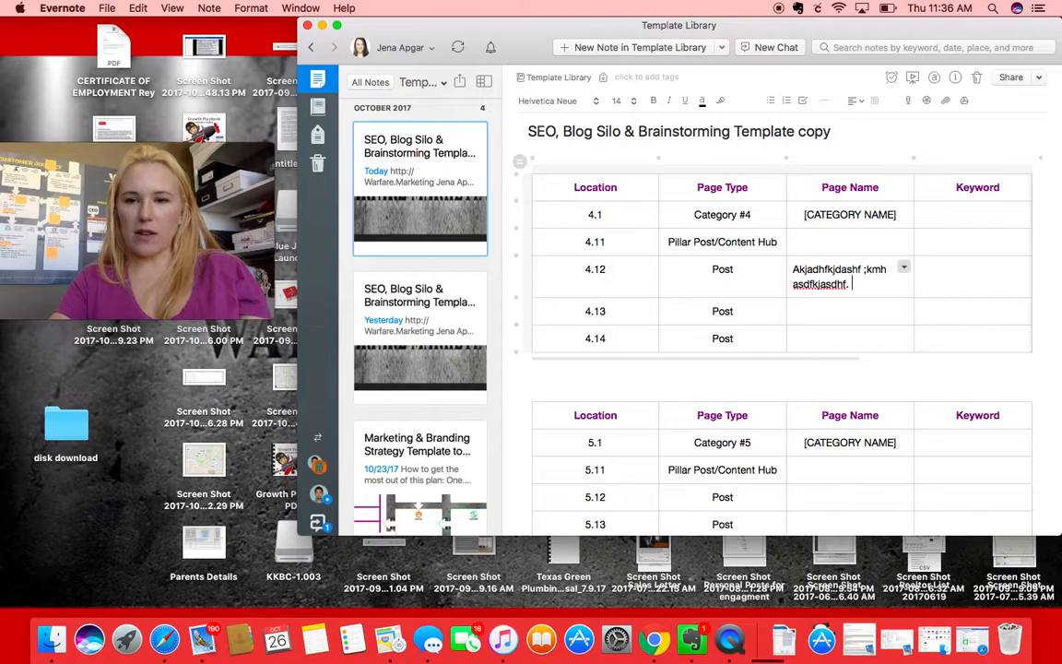
pyautogui.write(';aksdjfhaksdjhf.  ;aksdjhf asdf. ;kjasdfh as')
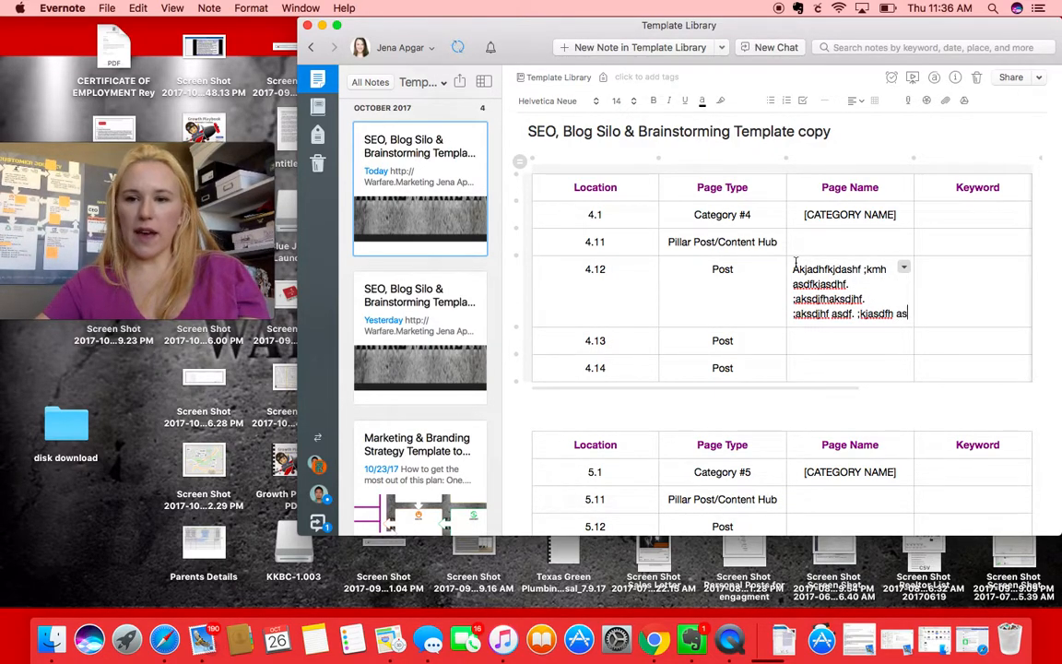
# - Insert the square pilot-character image from the Downloads folder into the Keyword cell of row 4.12
pyautogui.click(824, 639)
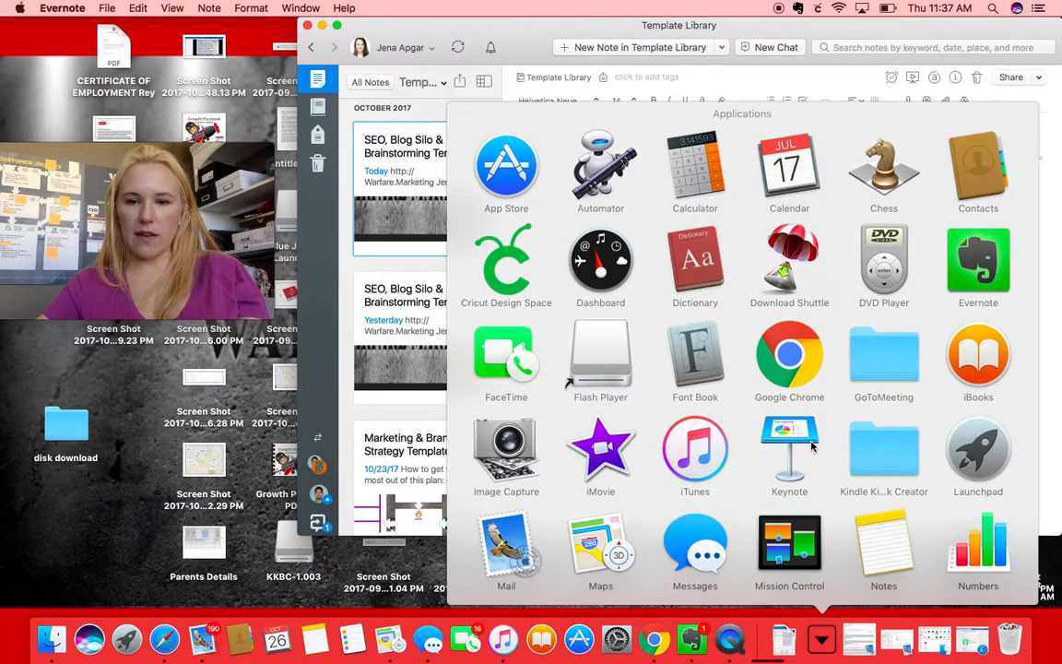
pyautogui.scroll(-2, 712, 412)
pyautogui.scroll(-5, 712, 412)
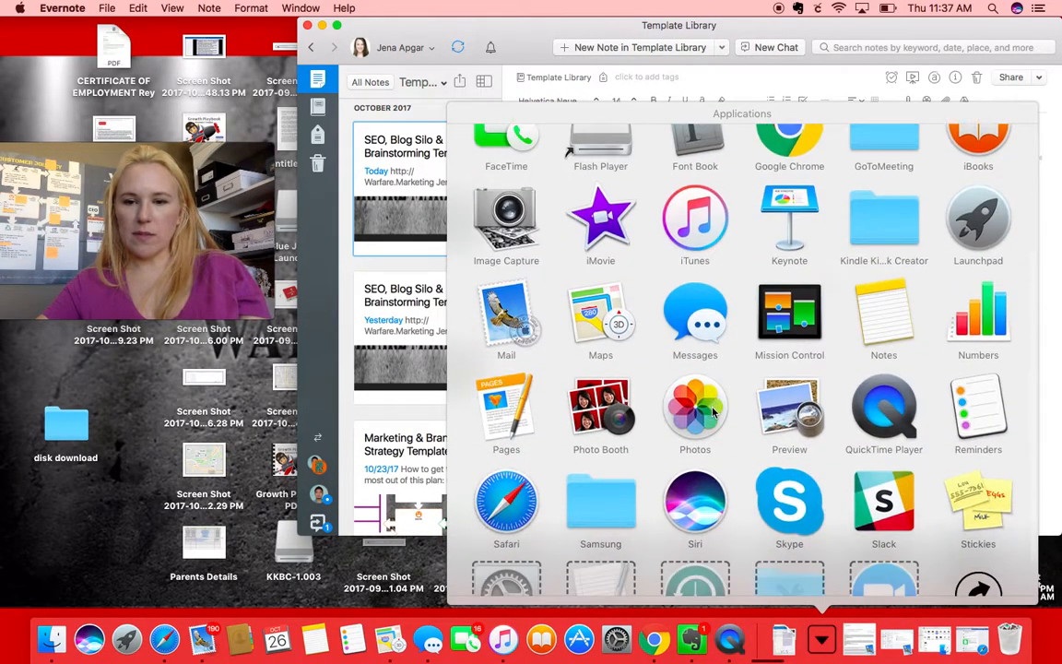
pyautogui.scroll(8, 712, 412)
pyautogui.click(784, 640)
pyautogui.scroll(-15, 674, 476)
pyautogui.scroll(-5, 674, 476)
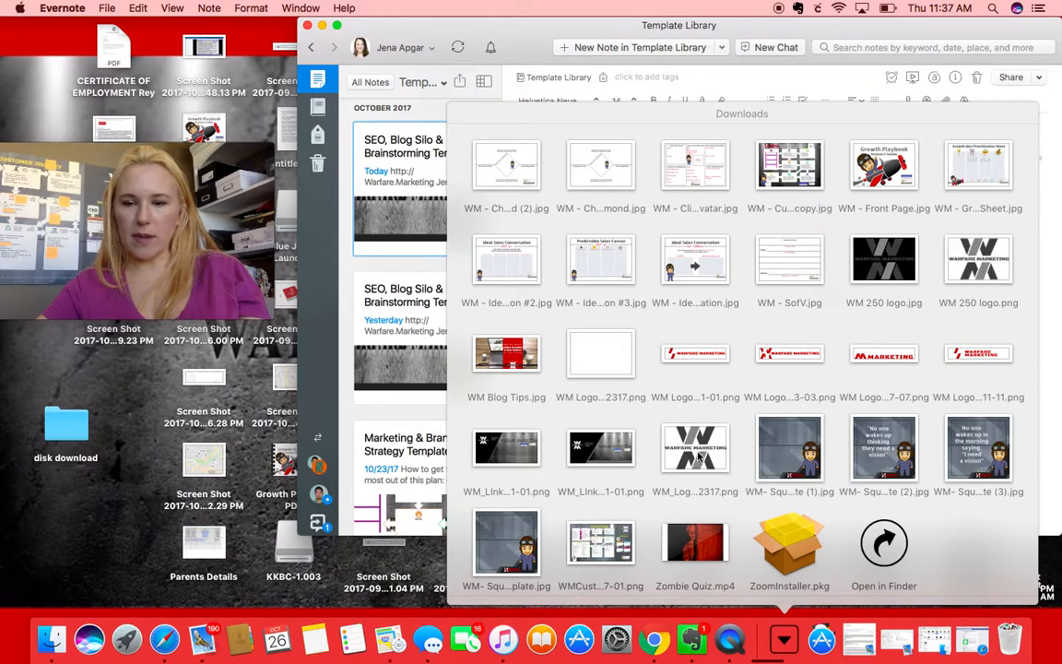
pyautogui.moveTo(763, 457); pyautogui.dragTo(972, 296)
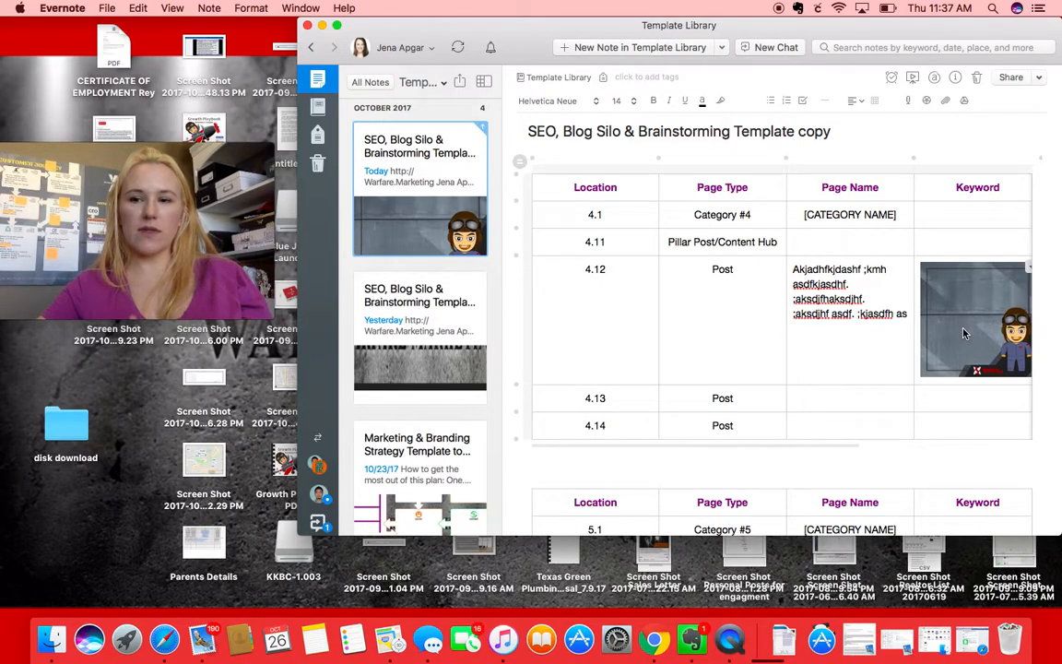
# - Look over the actions available for the image in row 4.12 and the sample text beside it
pyautogui.rightClick(966, 336)
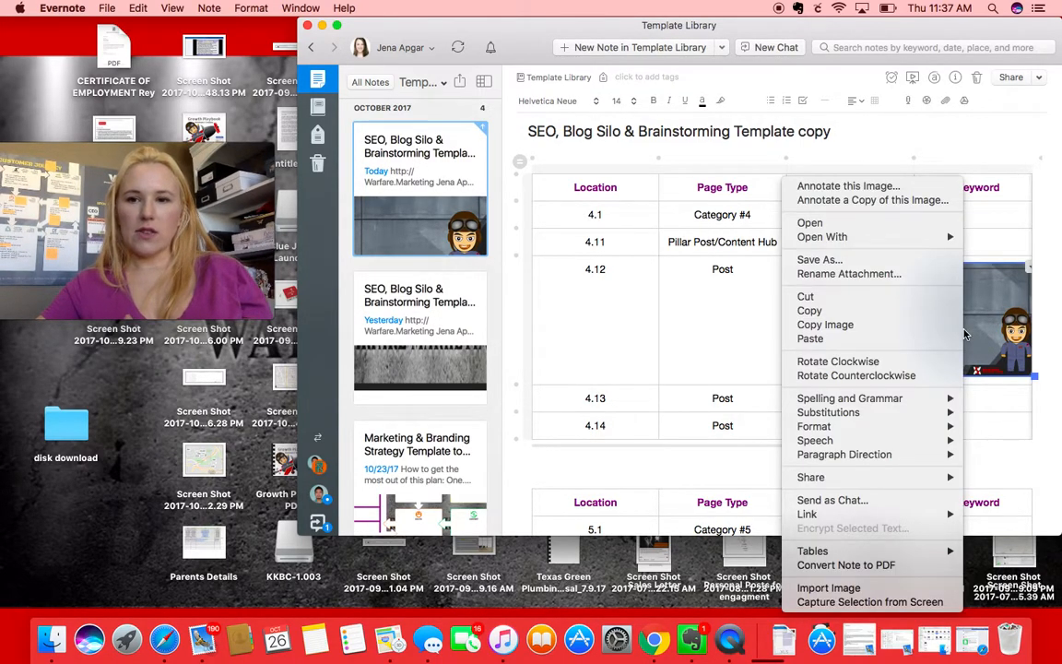
pyautogui.click(618, 324)
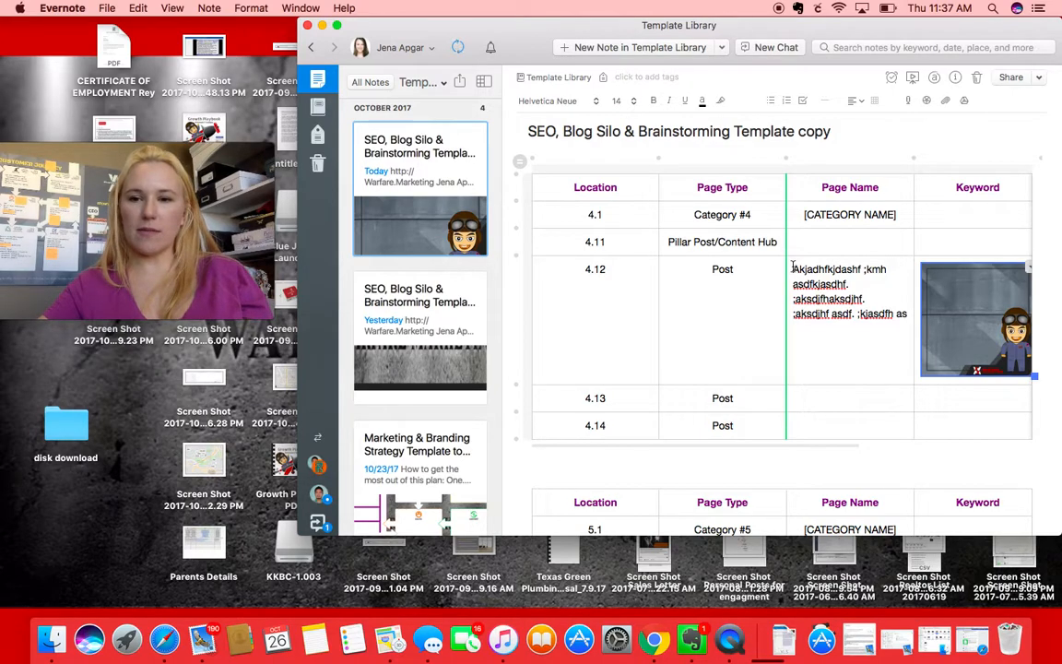
pyautogui.moveTo(793, 269); pyautogui.dragTo(890, 313)
pyautogui.click(890, 314)
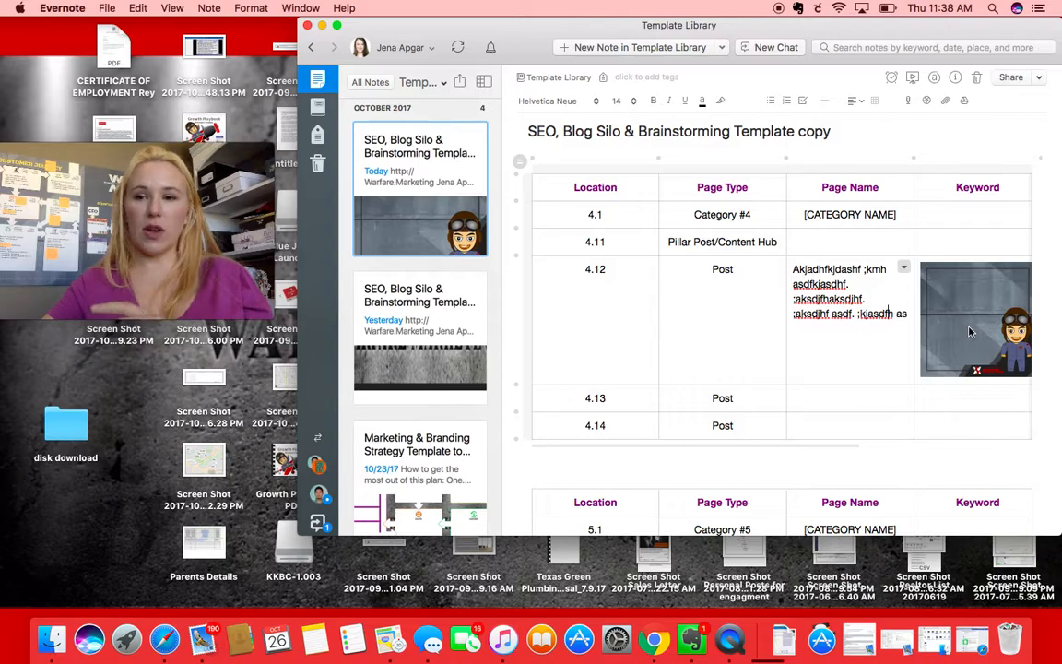
pyautogui.scroll(1, 954, 292)
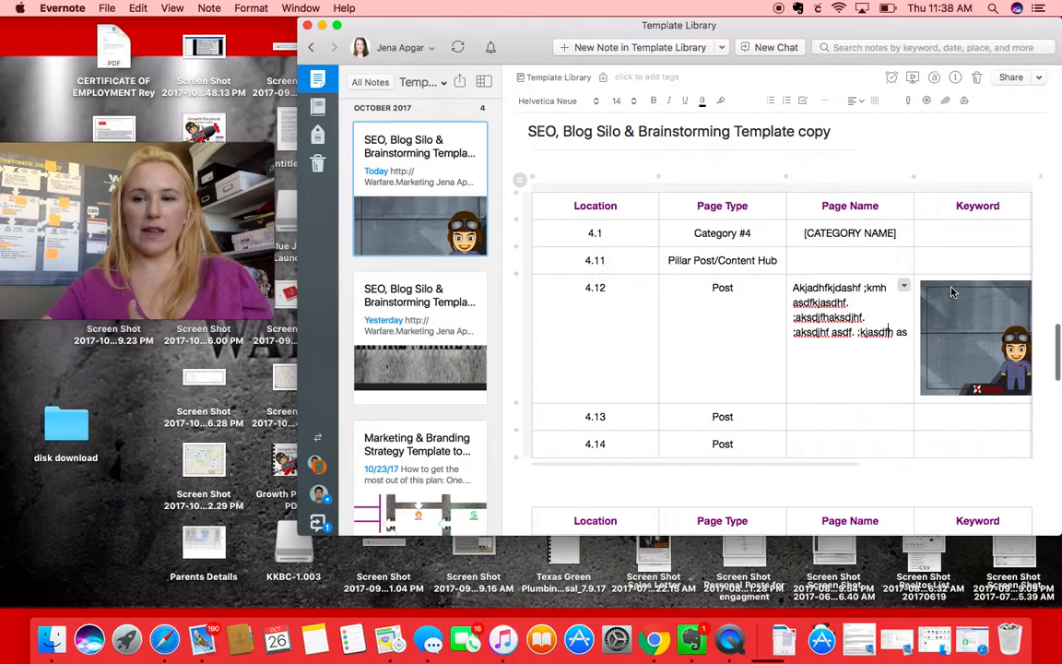
pyautogui.scroll(2, 953, 293)
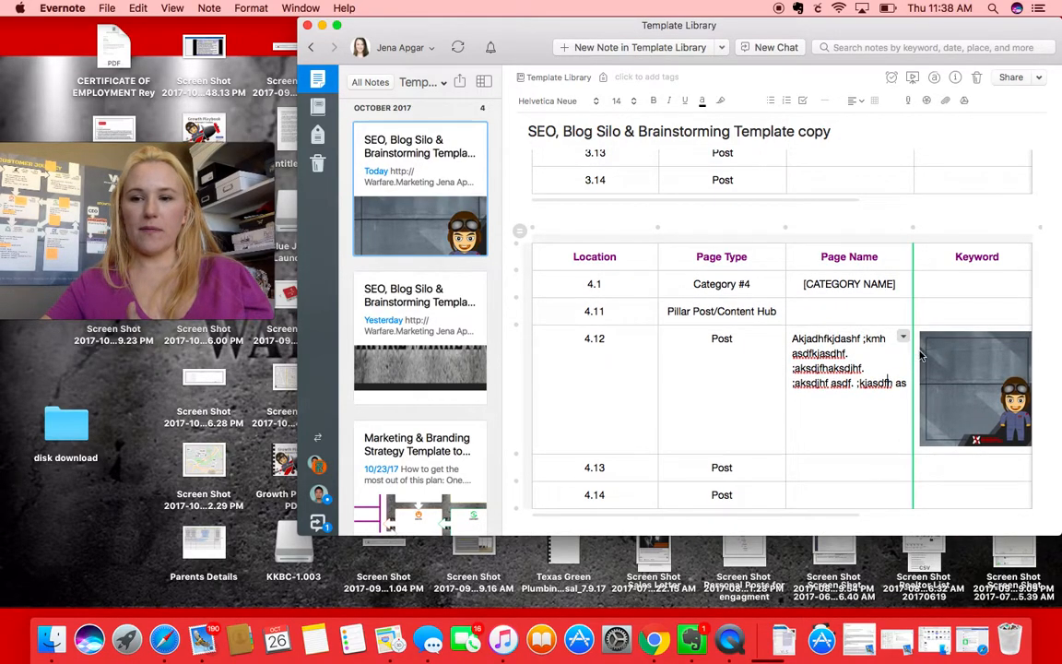
pyautogui.scroll(2, 857, 341)
pyautogui.hscroll(1, 929, 354)
pyautogui.hscroll(5, 909, 350)
pyautogui.scroll(-2, 813, 374)
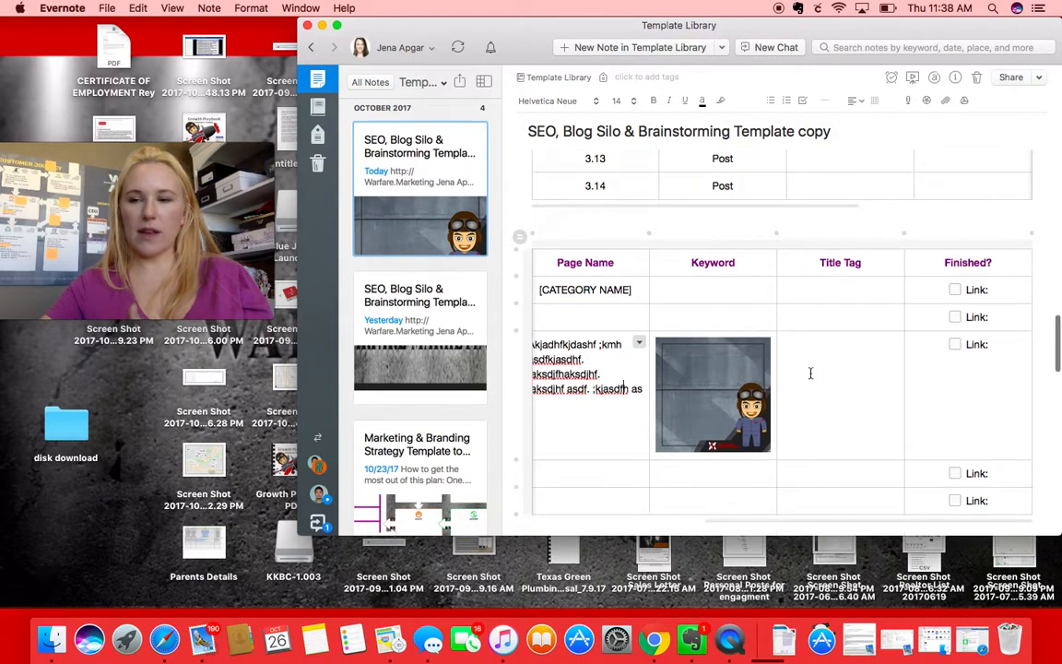
pyautogui.click(1008, 342)
pyautogui.write('https')
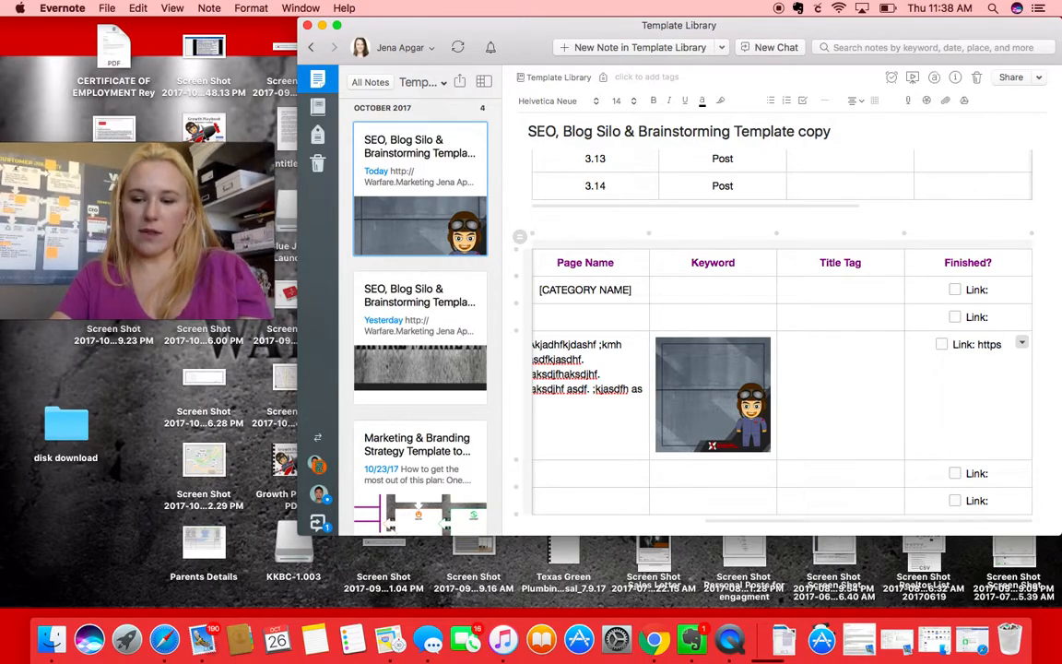
pyautogui.write('://')
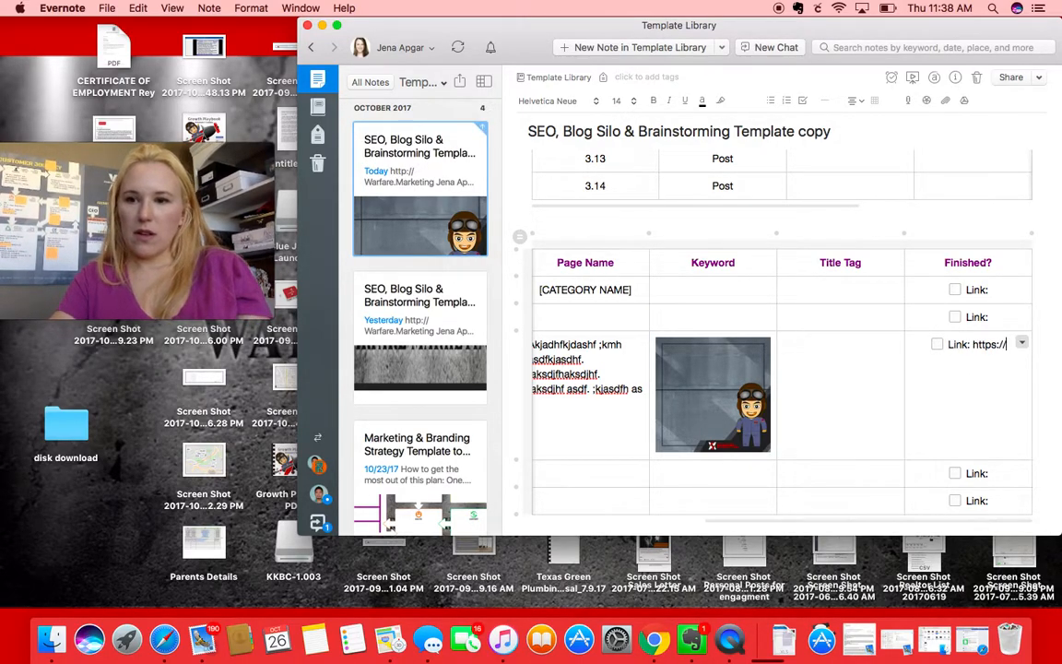
pyautogui.write('warfare.m')
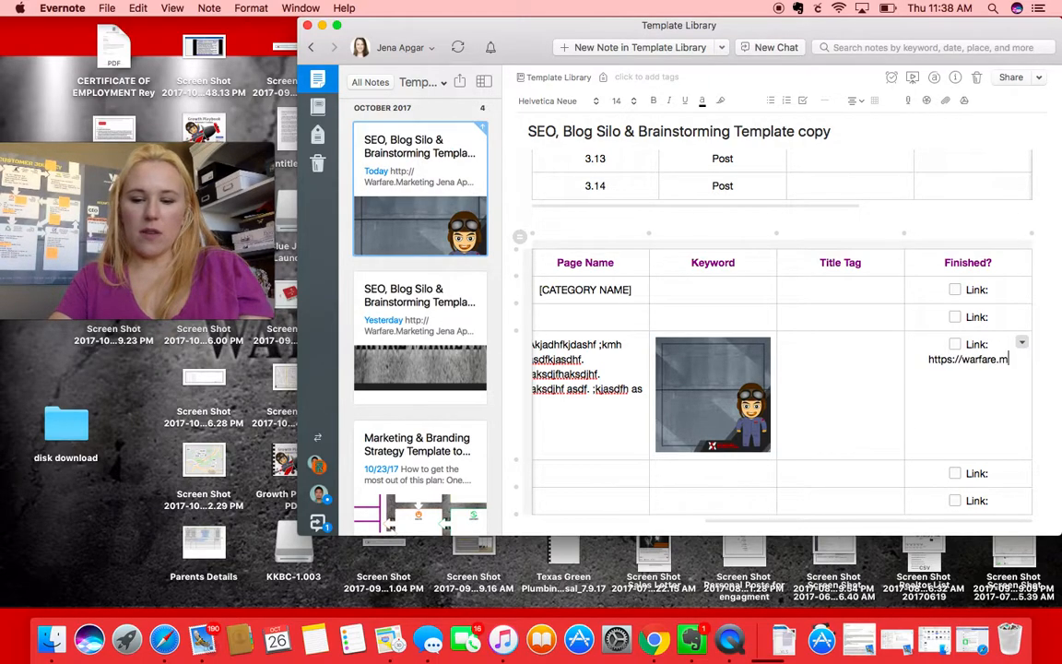
pyautogui.write('arketing')
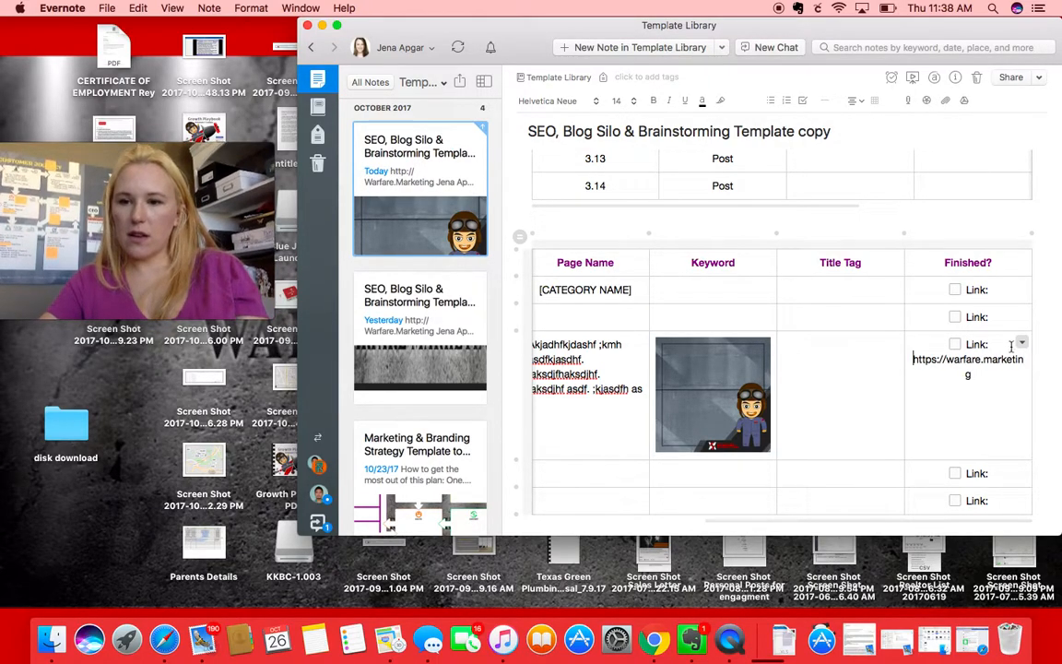
# - Move the image from the Keyword cell to below the link in the Finished? cell and add an empty checkbox line under it
pyautogui.moveTo(691, 378); pyautogui.dragTo(957, 378)
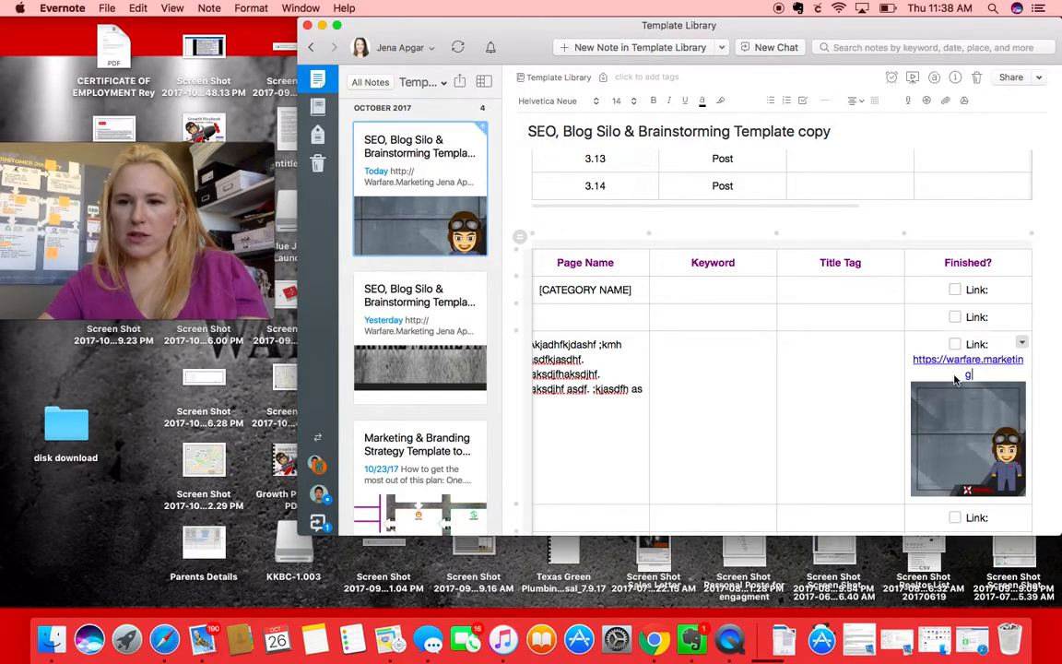
pyautogui.press('Return')
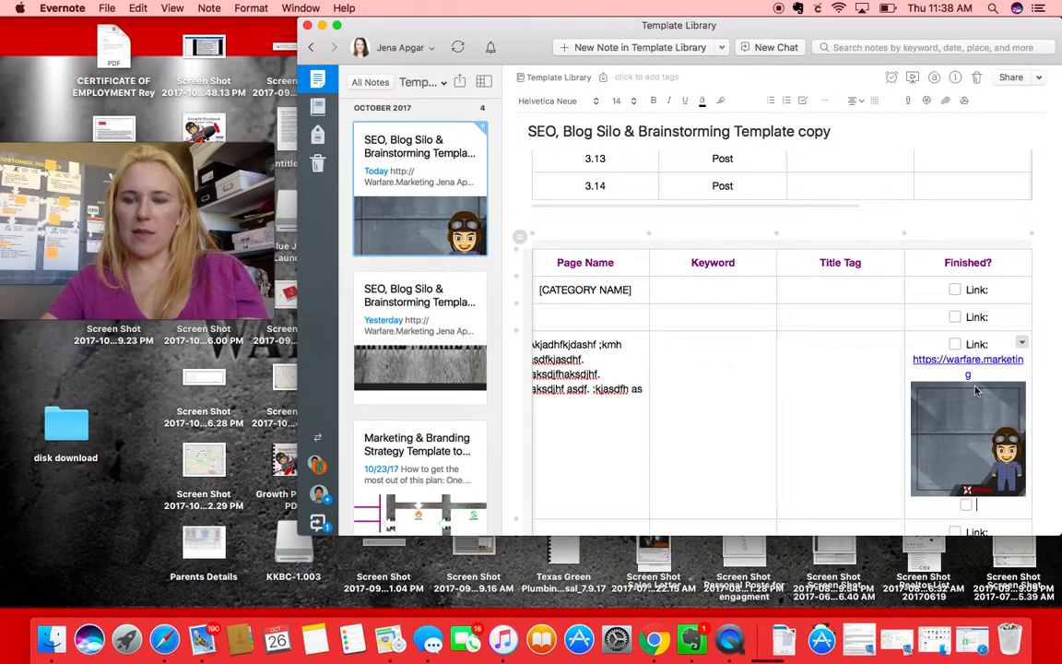
pyautogui.rightClick(948, 434)
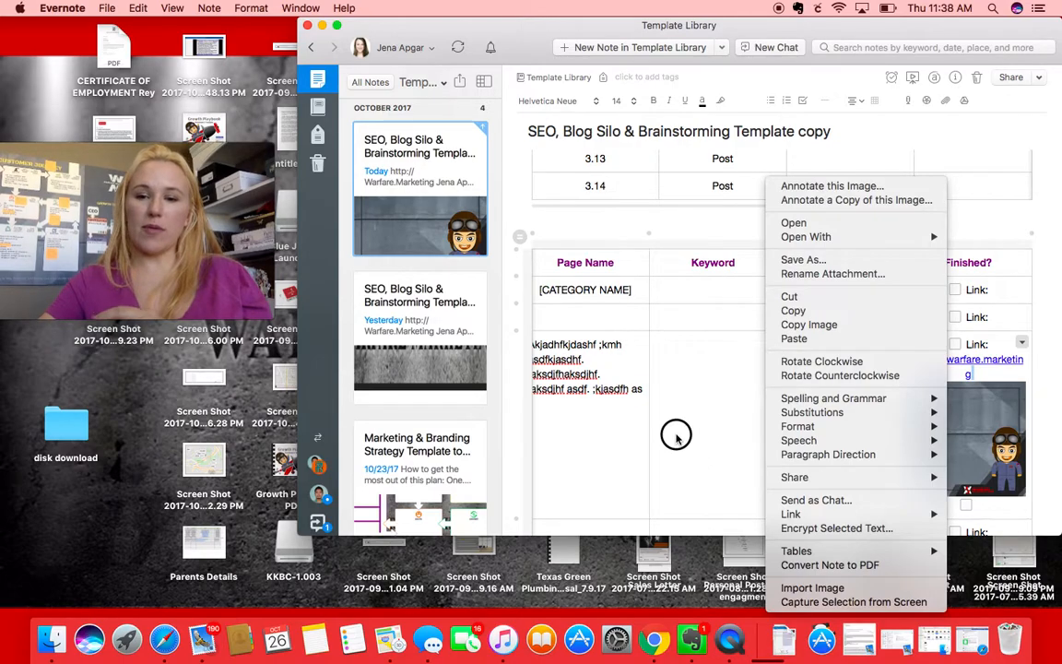
pyautogui.click(676, 434)
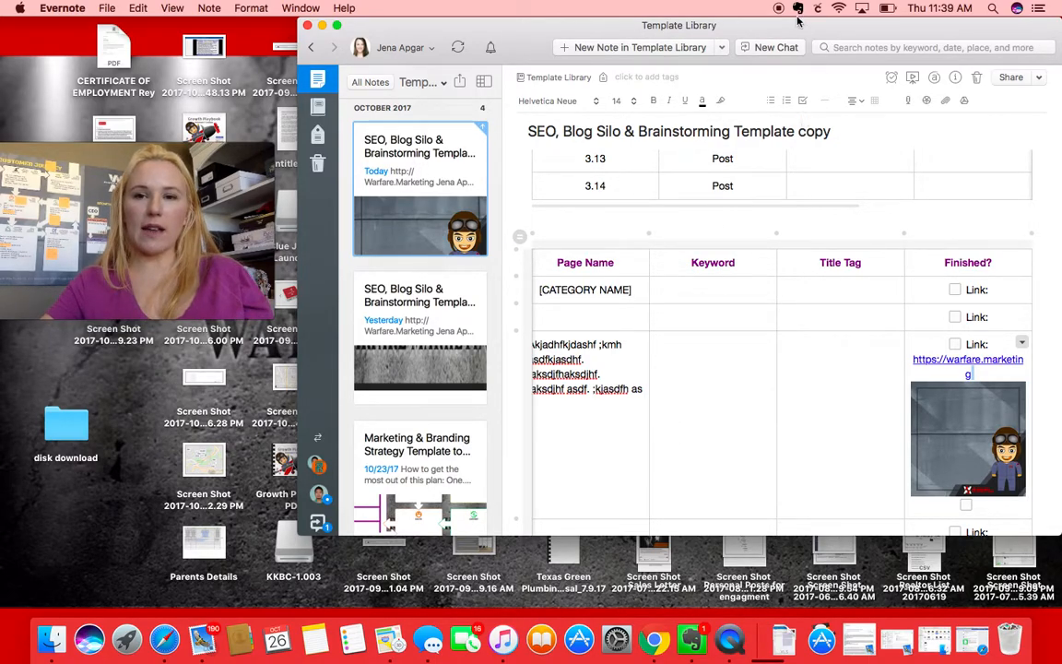
# - Examine the note's sharing options by searching for a contact in Share Note, closing it unsent and viewing the public link choices
pyautogui.click(1037, 79)
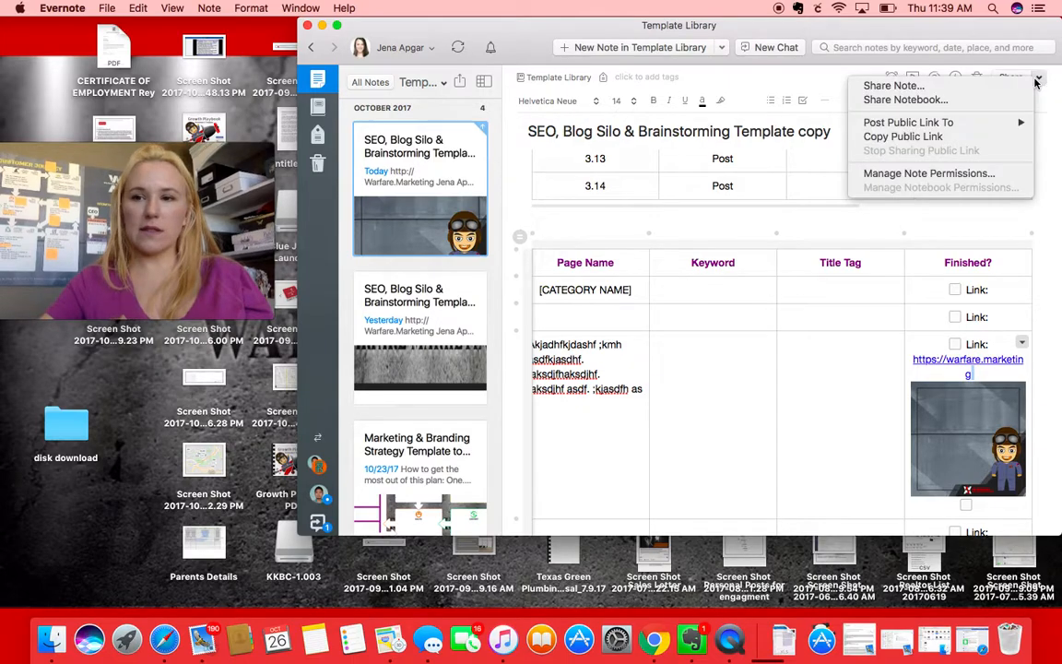
pyautogui.click(965, 85)
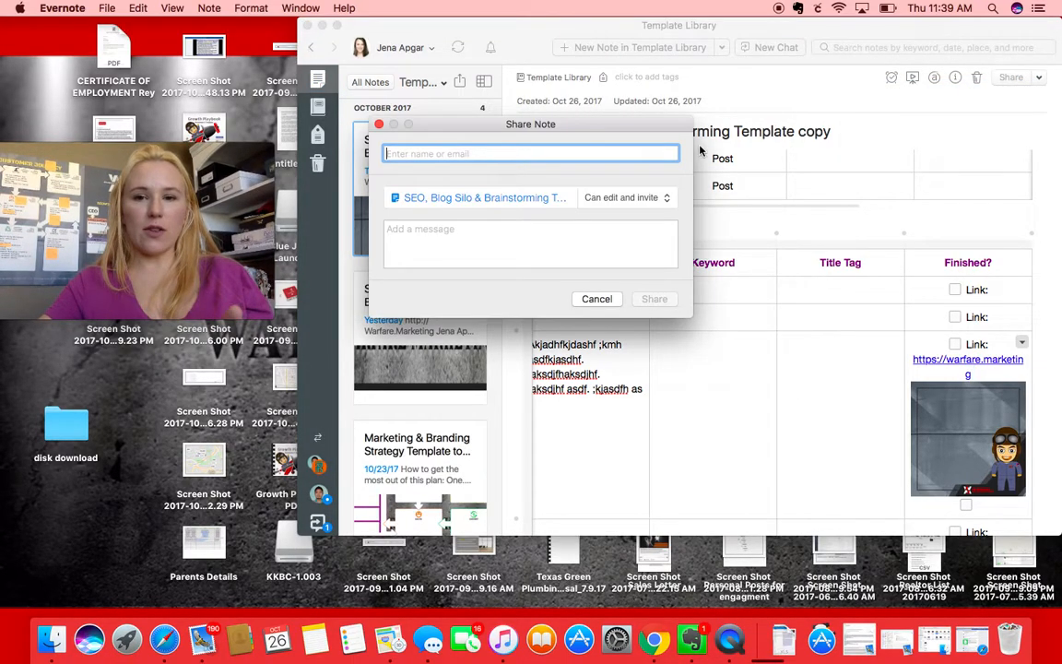
pyautogui.write('pre')
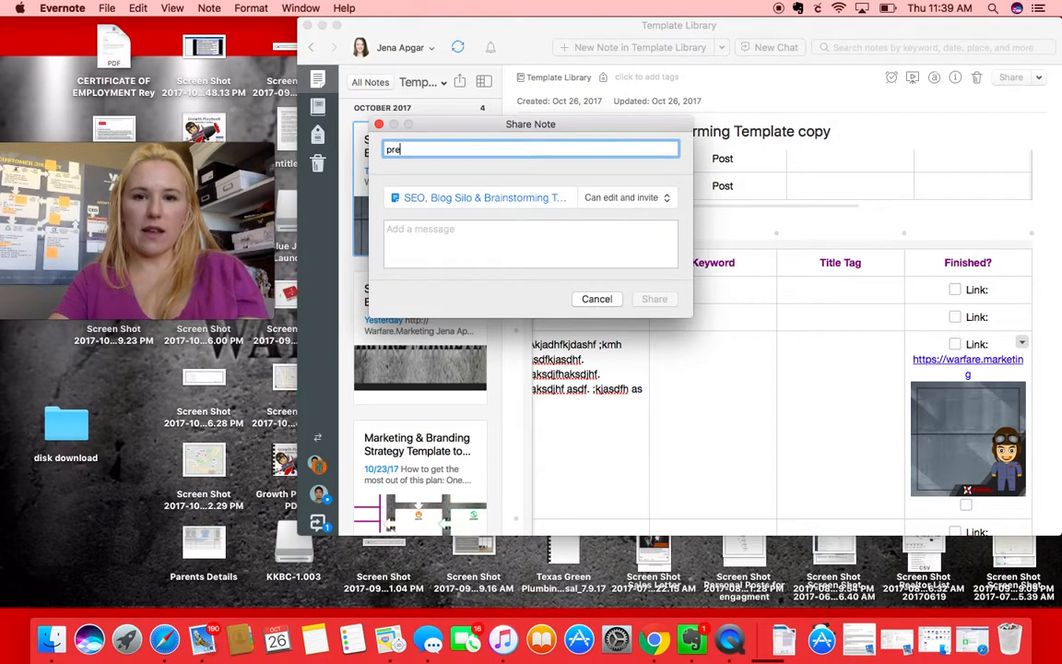
pyautogui.press('BackSpace')
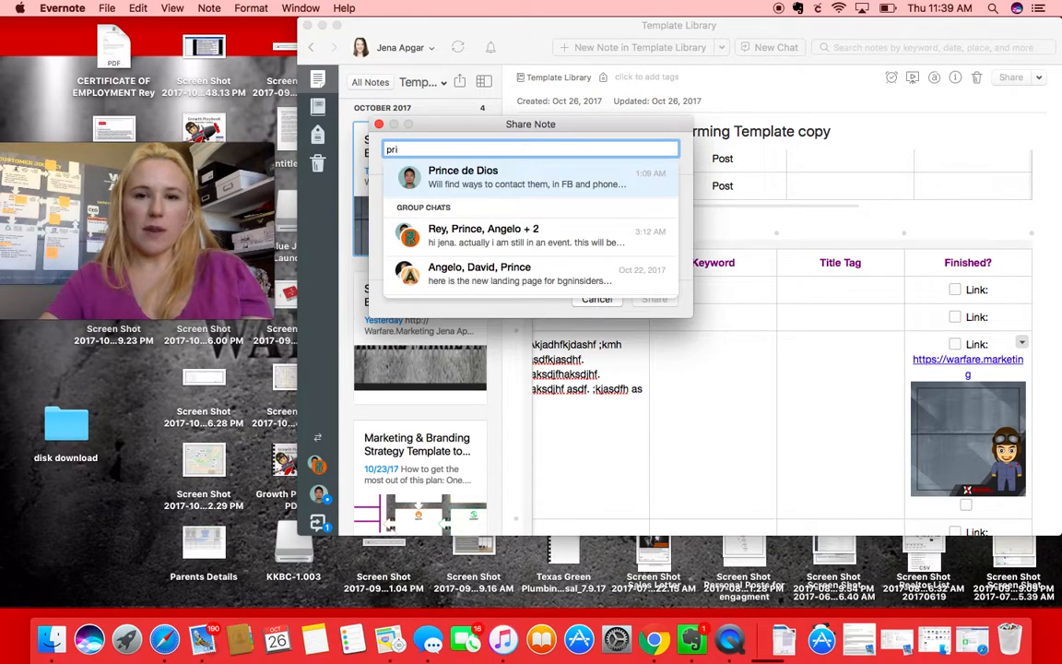
pyautogui.press('BackSpace')
pyautogui.press('BackSpace')
pyautogui.press('BackSpace')
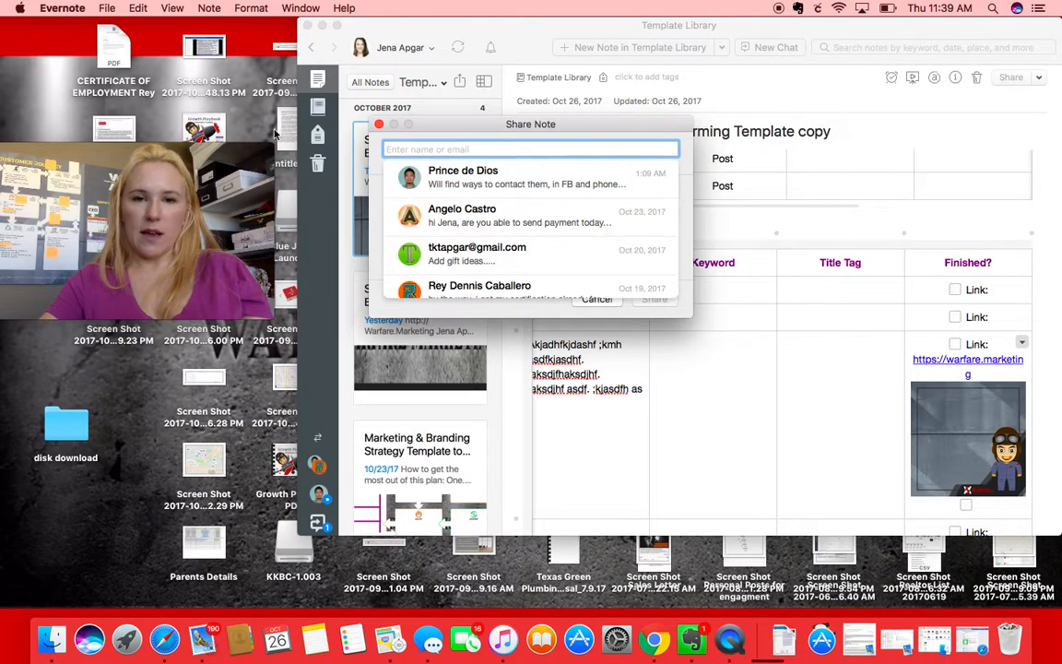
pyautogui.click(378, 124)
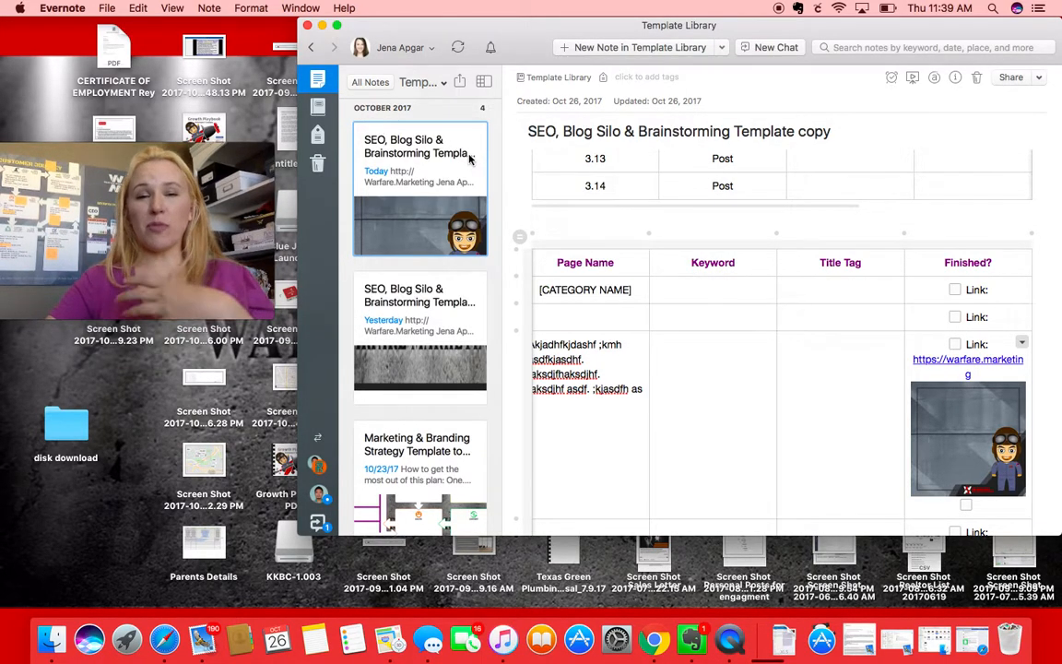
pyautogui.click(1014, 82)
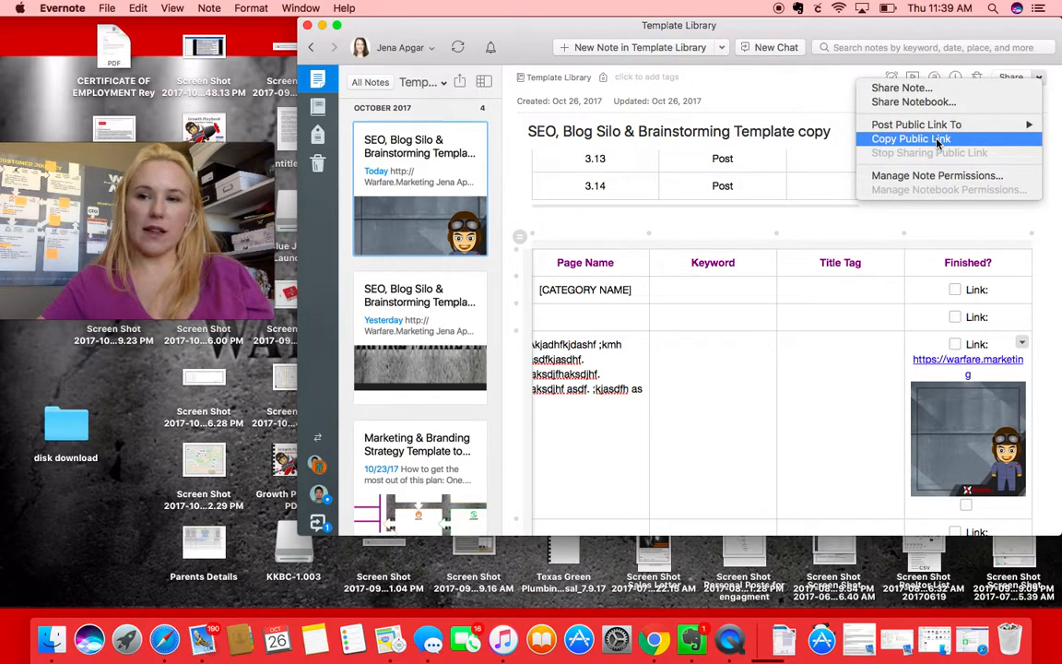
pyautogui.click(805, 93)
# - Delete the sample text from the Page Name cell of row 4.12 and return to the Finished? column
pyautogui.scroll(-2, 930, 403)
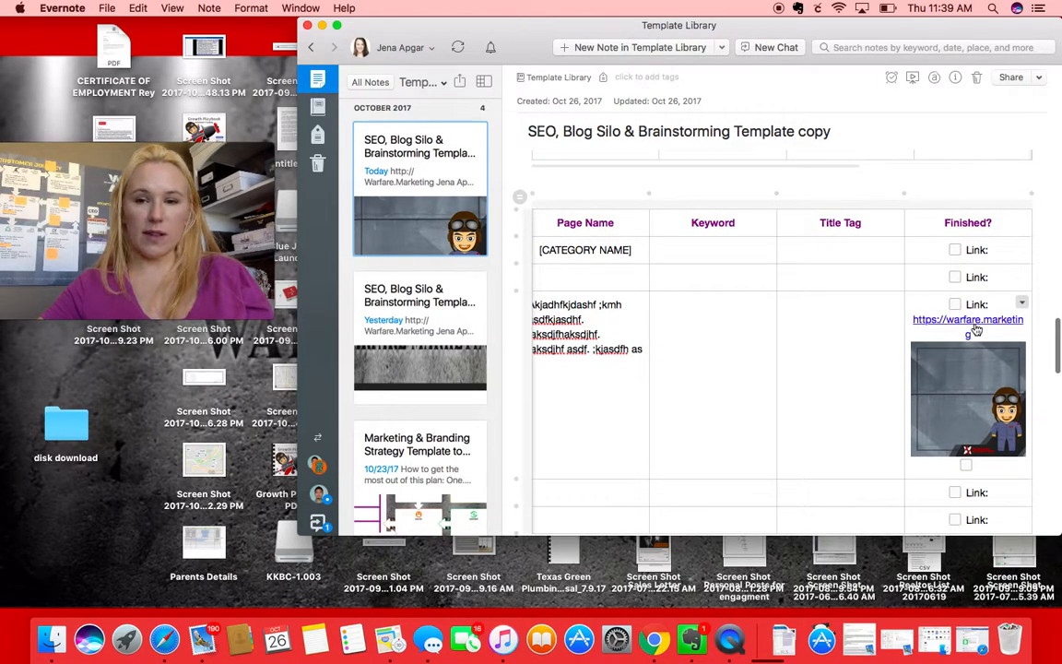
pyautogui.hscroll(-3, 676, 367)
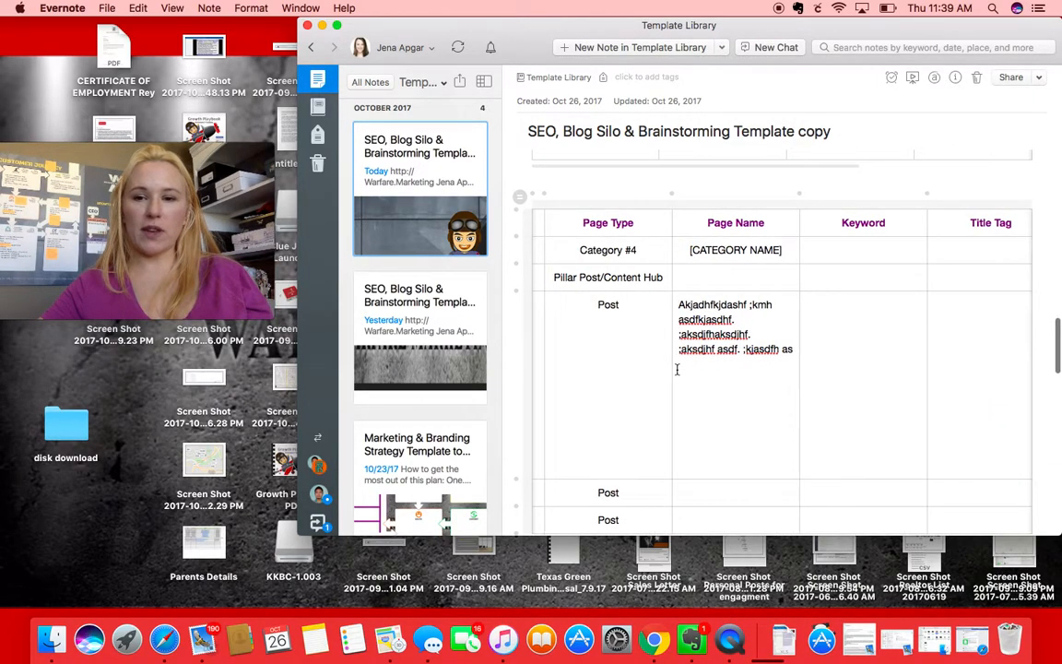
pyautogui.click(685, 304)
pyautogui.moveTo(685, 304); pyautogui.dragTo(784, 342)
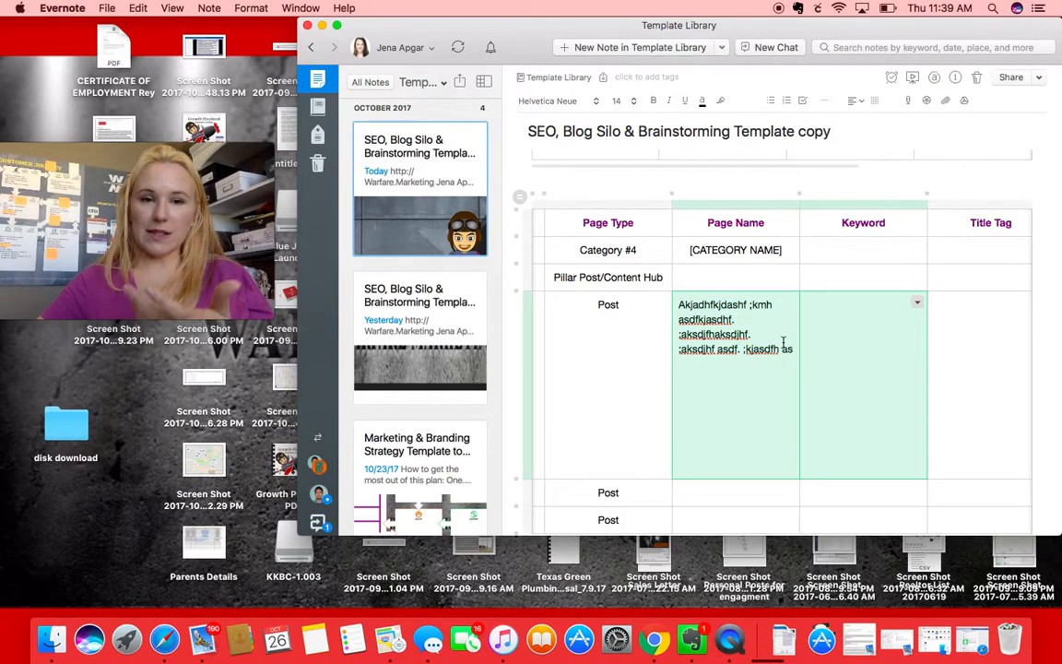
pyautogui.moveTo(784, 346); pyautogui.dragTo(671, 304)
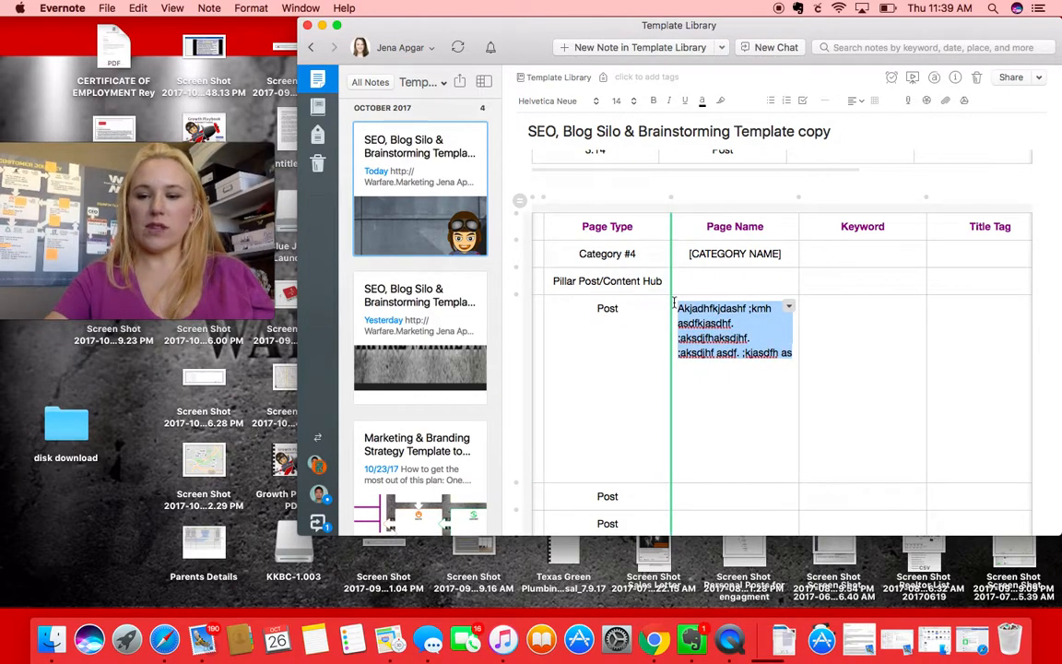
pyautogui.press('BackSpace')
pyautogui.scroll(-3, 705, 308)
pyautogui.hscroll(3, 704, 308)
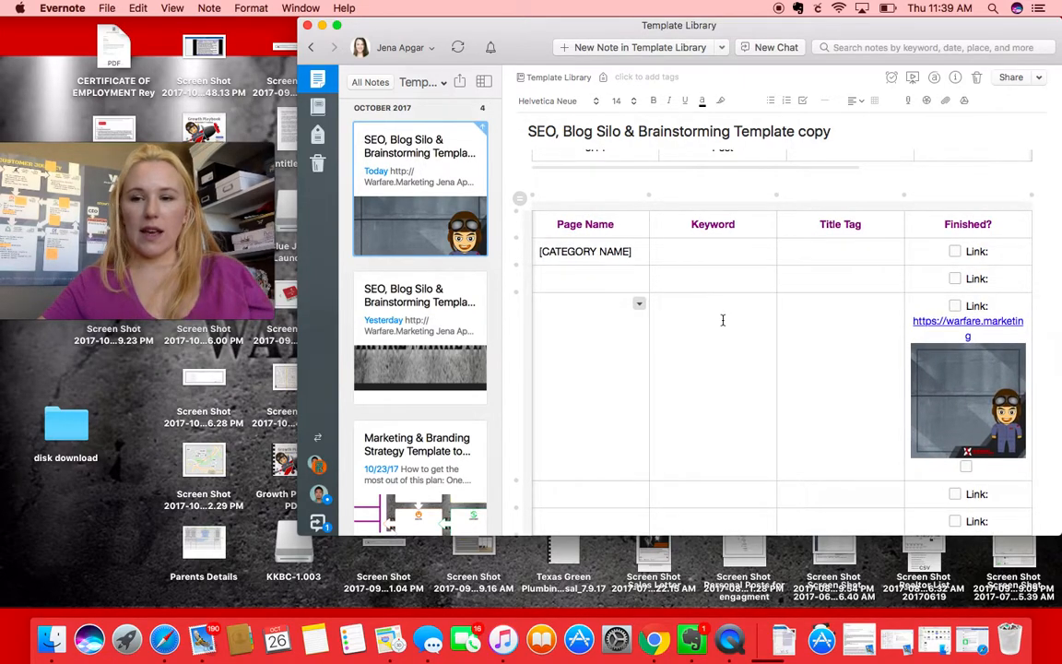